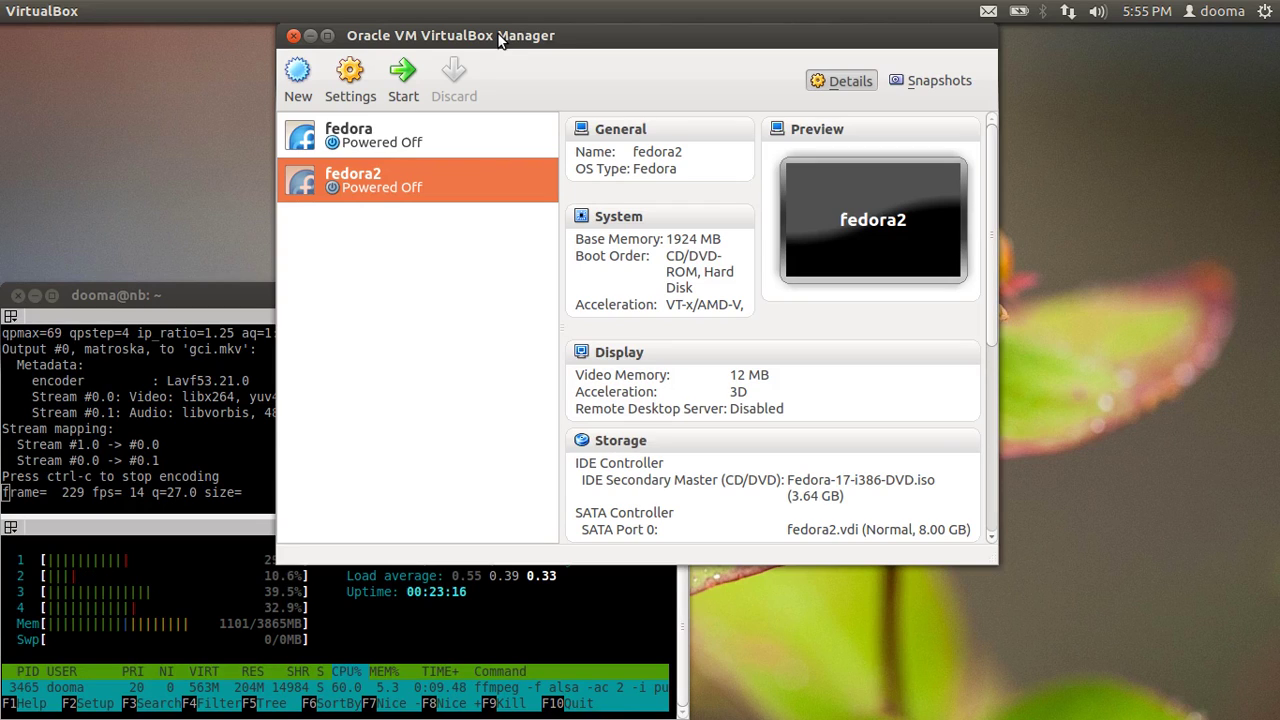
# - Start the fedora2 virtual machine and boot its "Install or upgrade Fedora" entry
pyautogui.moveTo(496, 16)
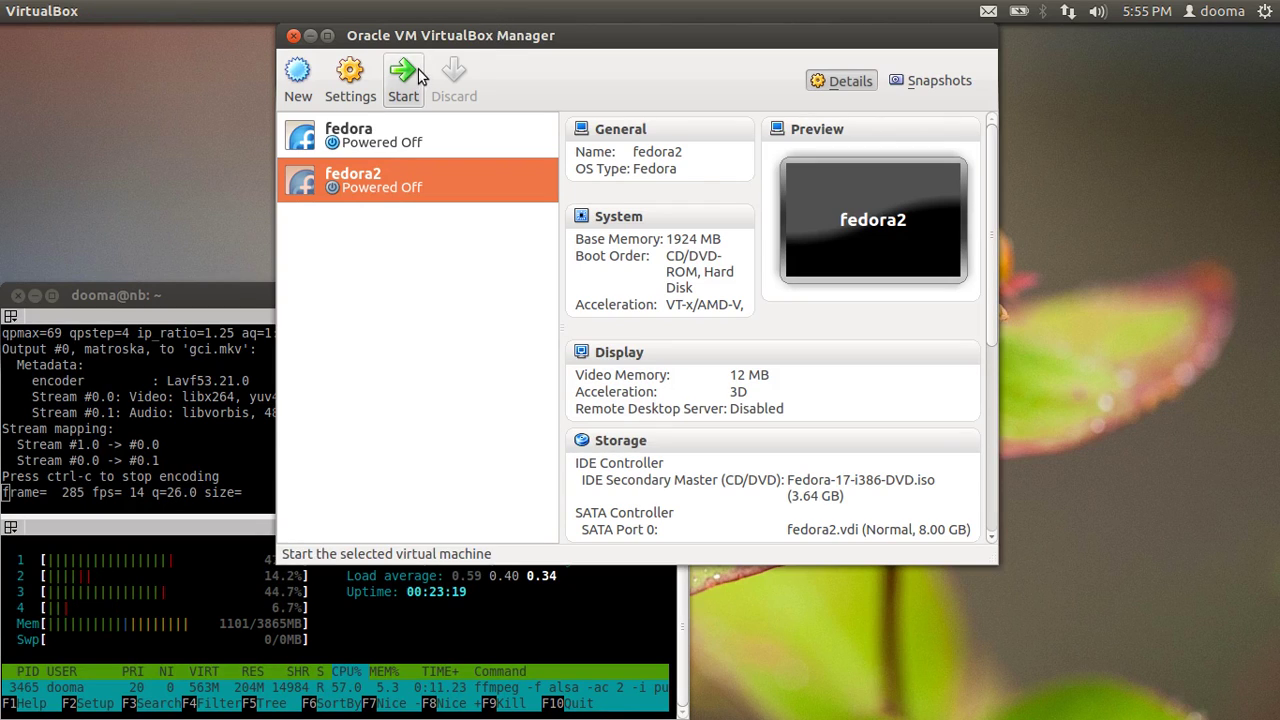
pyautogui.click(420, 78)
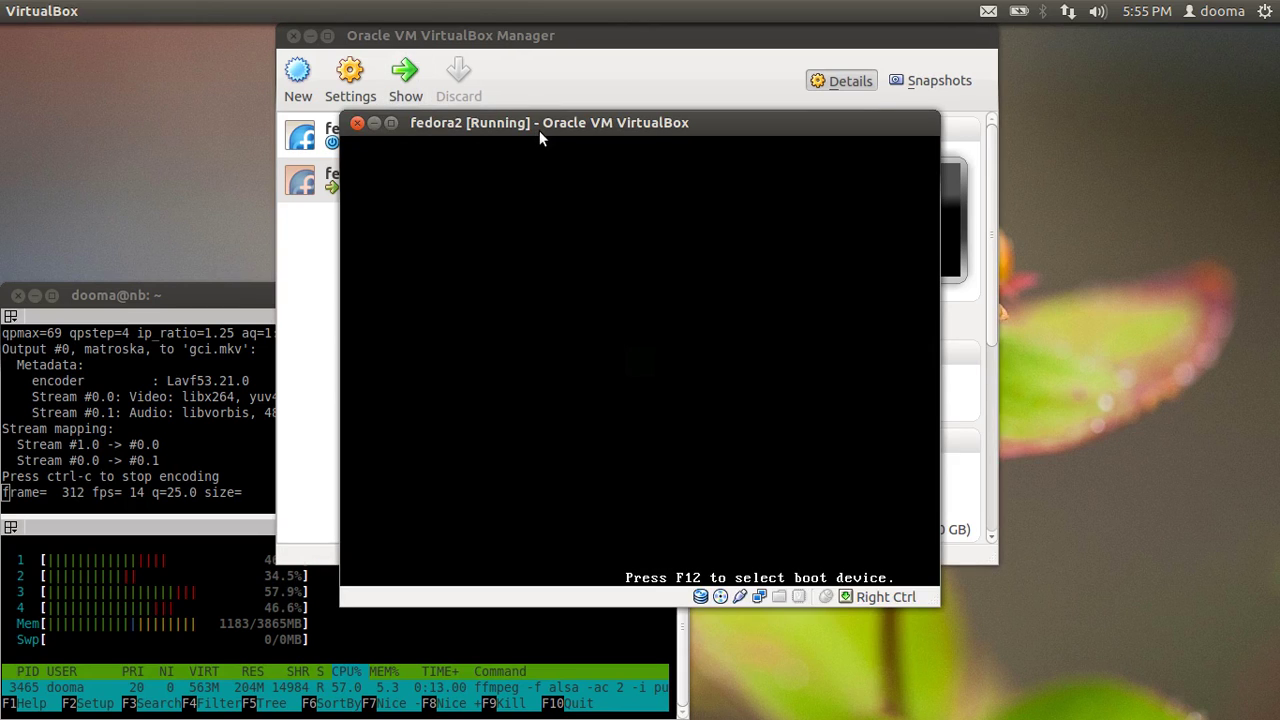
pyautogui.moveTo(551, 131); pyautogui.dragTo(554, 80)
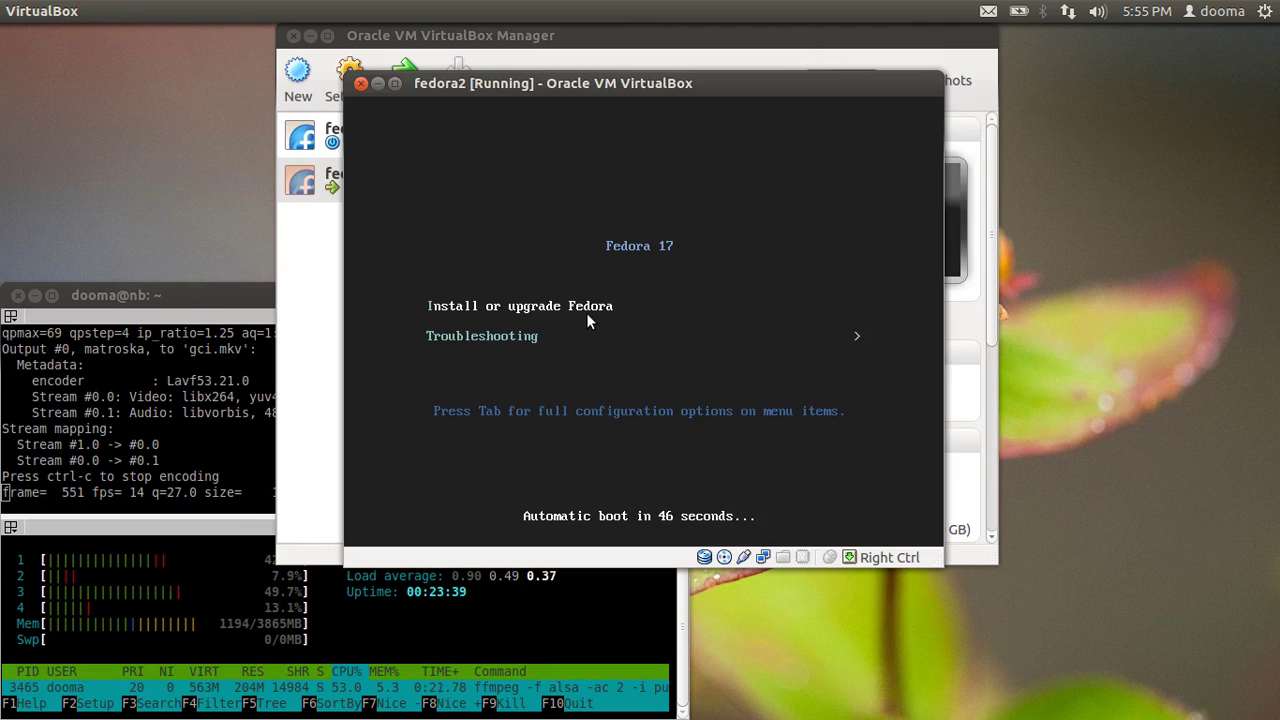
pyautogui.press('Up')
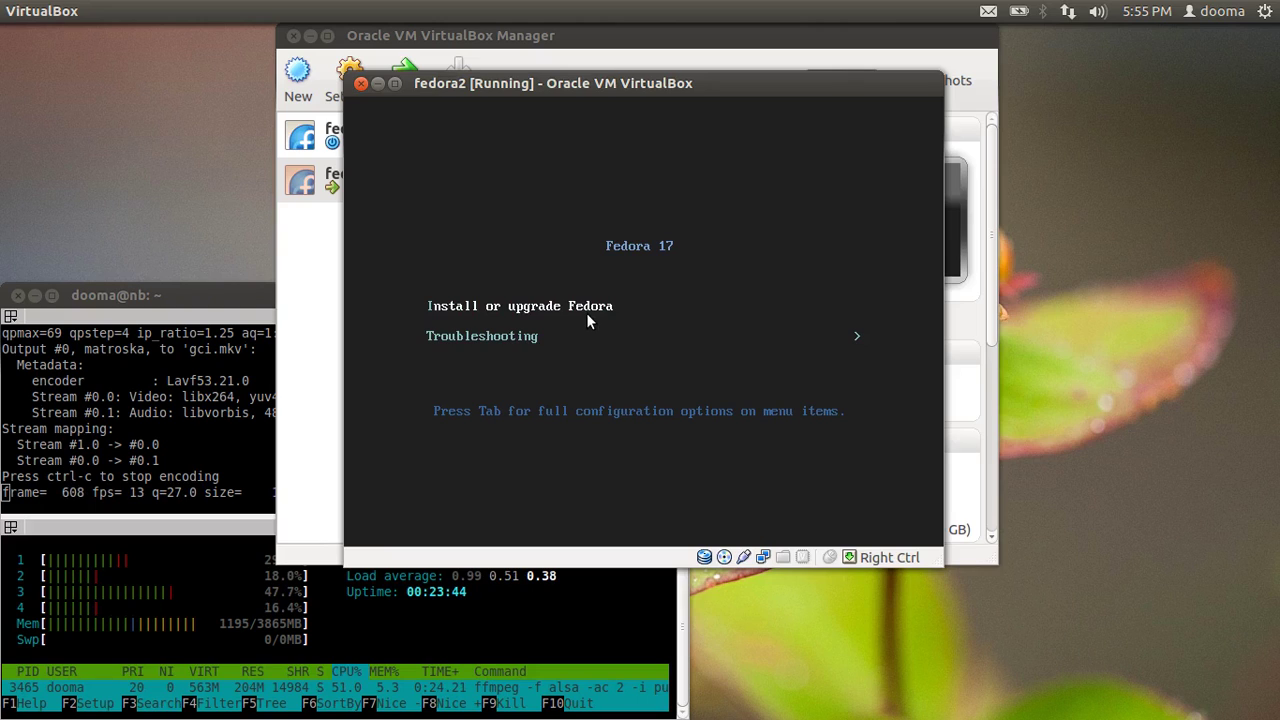
pyautogui.press('Return')
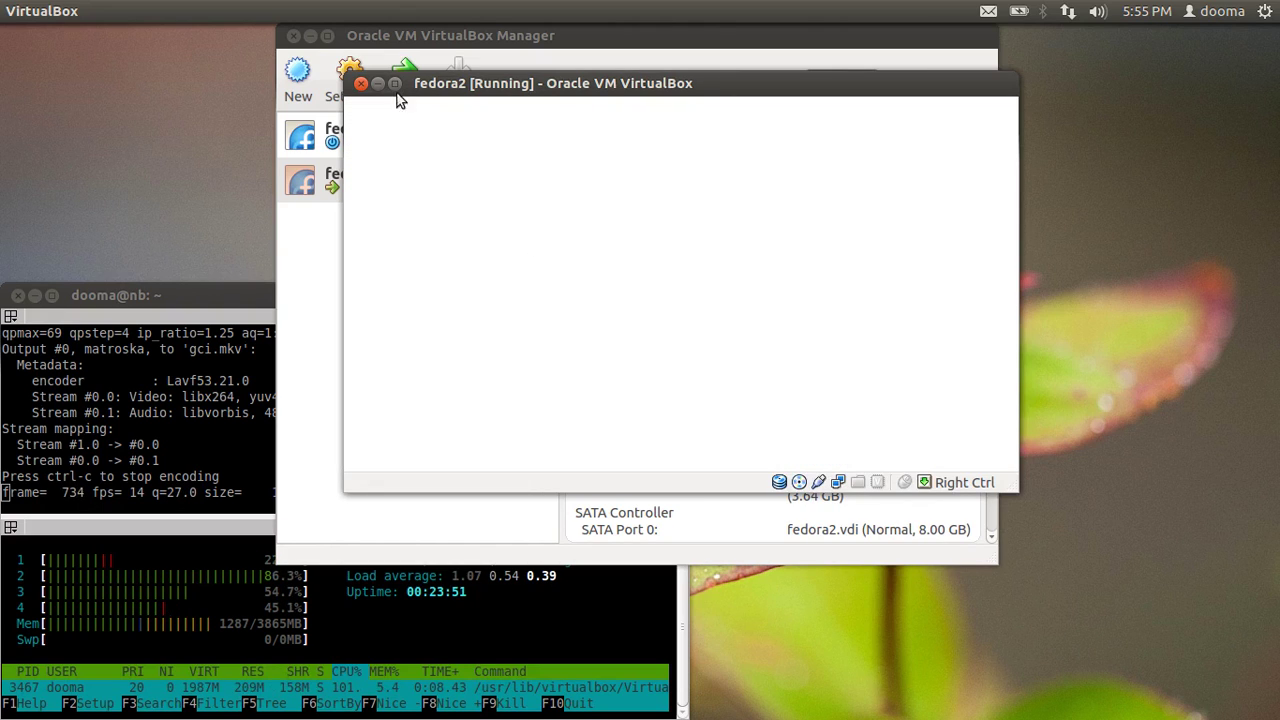
# - Minimize the VirtualBox Manager window and maximize the running fedora2 window
pyautogui.click(310, 35)
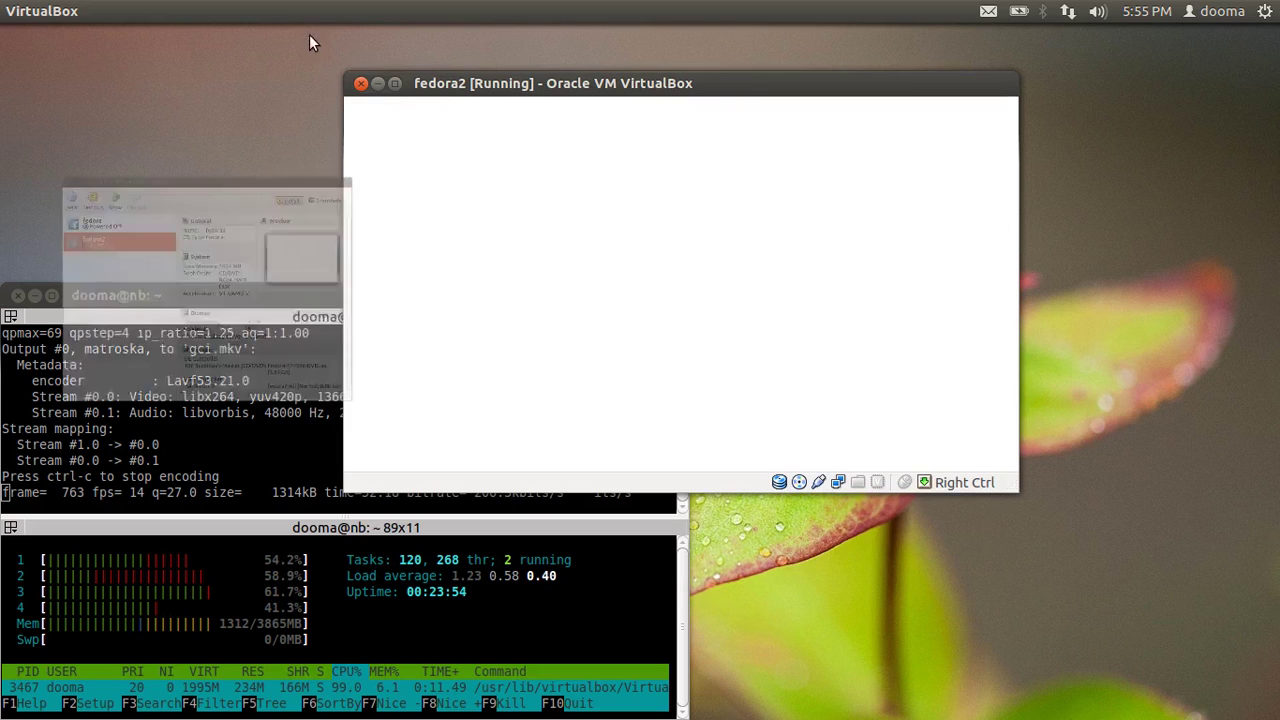
pyautogui.doubleClick(458, 83)
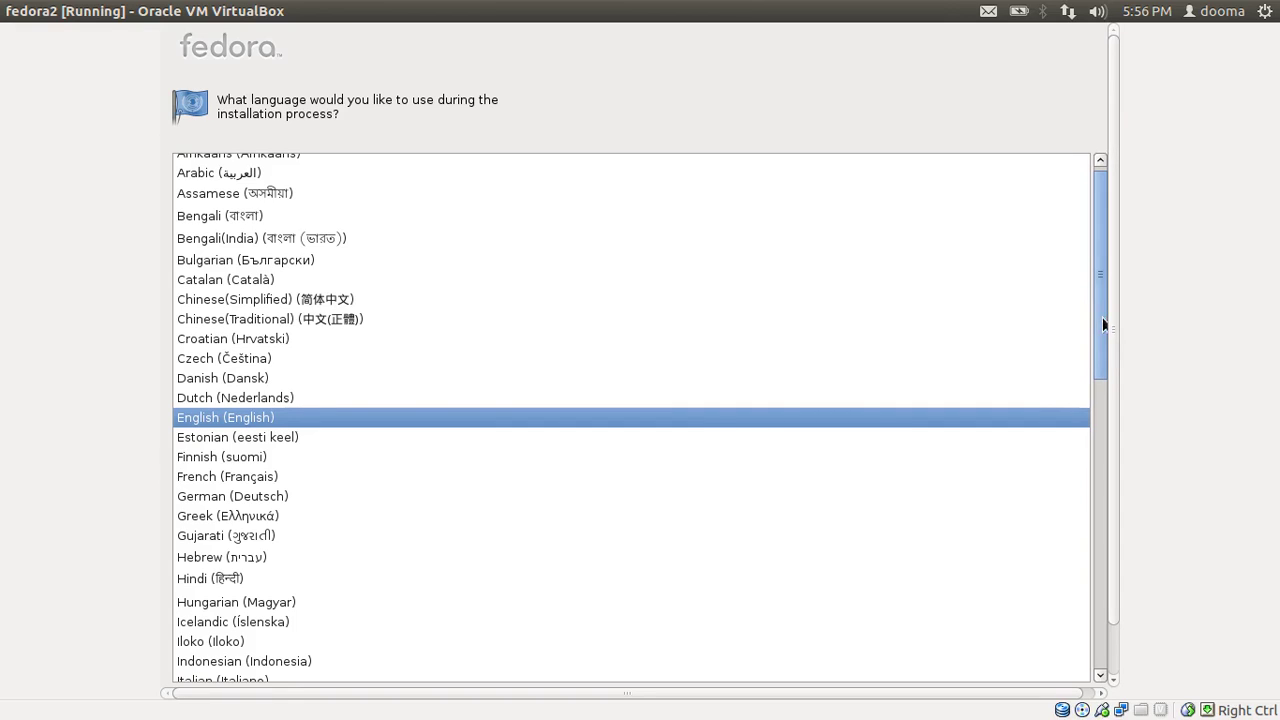
# - Accept English as the installation language and U.S. English as the keyboard layout
pyautogui.scroll(-1, 1114, 349)
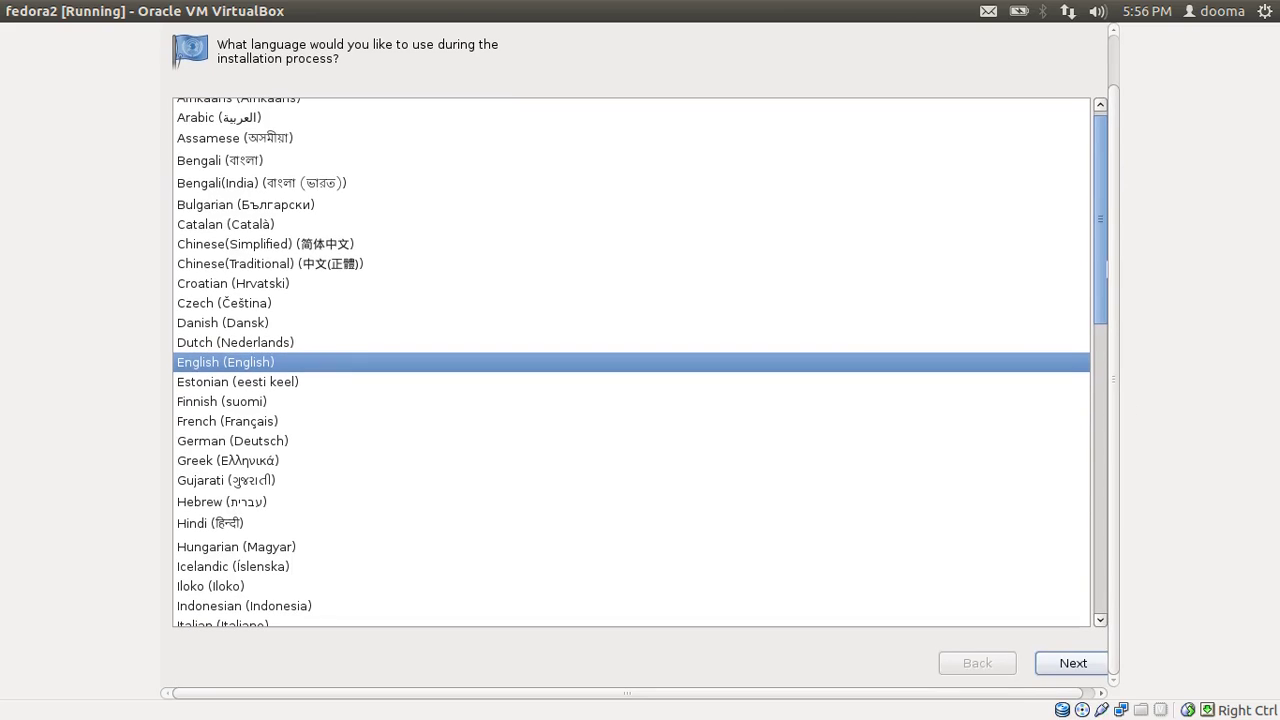
pyautogui.click(1055, 676)
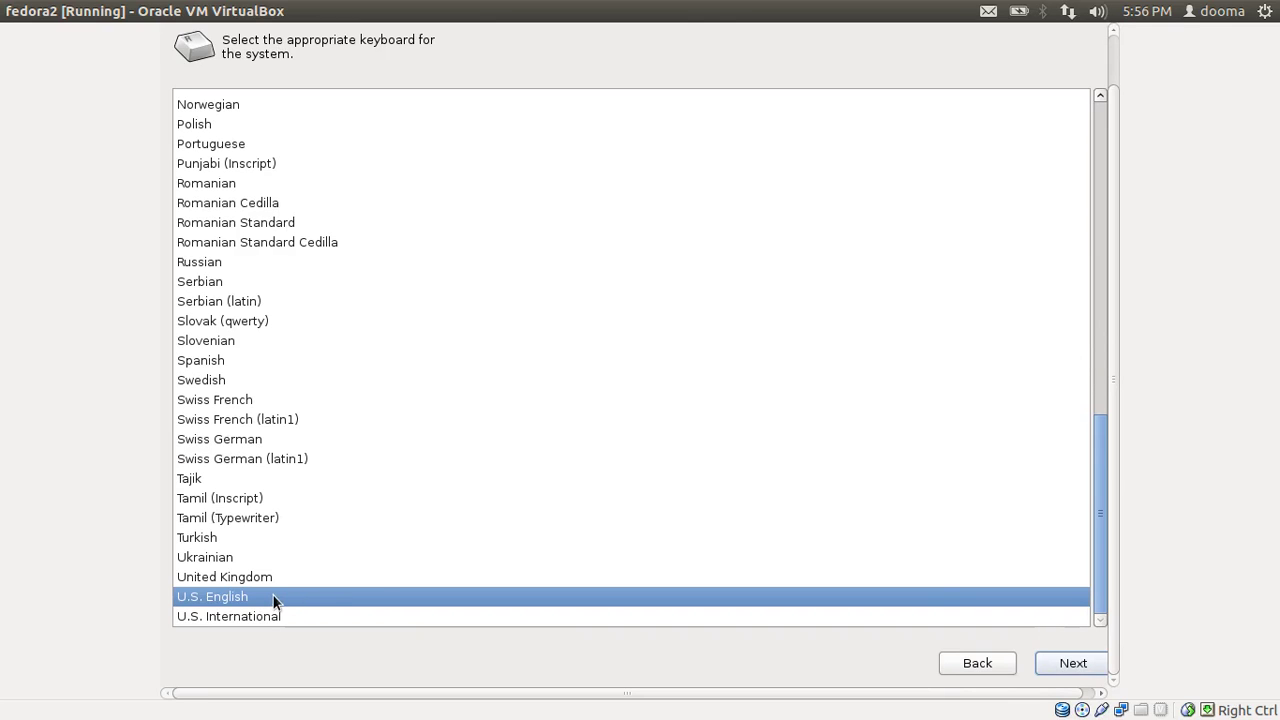
pyautogui.click(1069, 663)
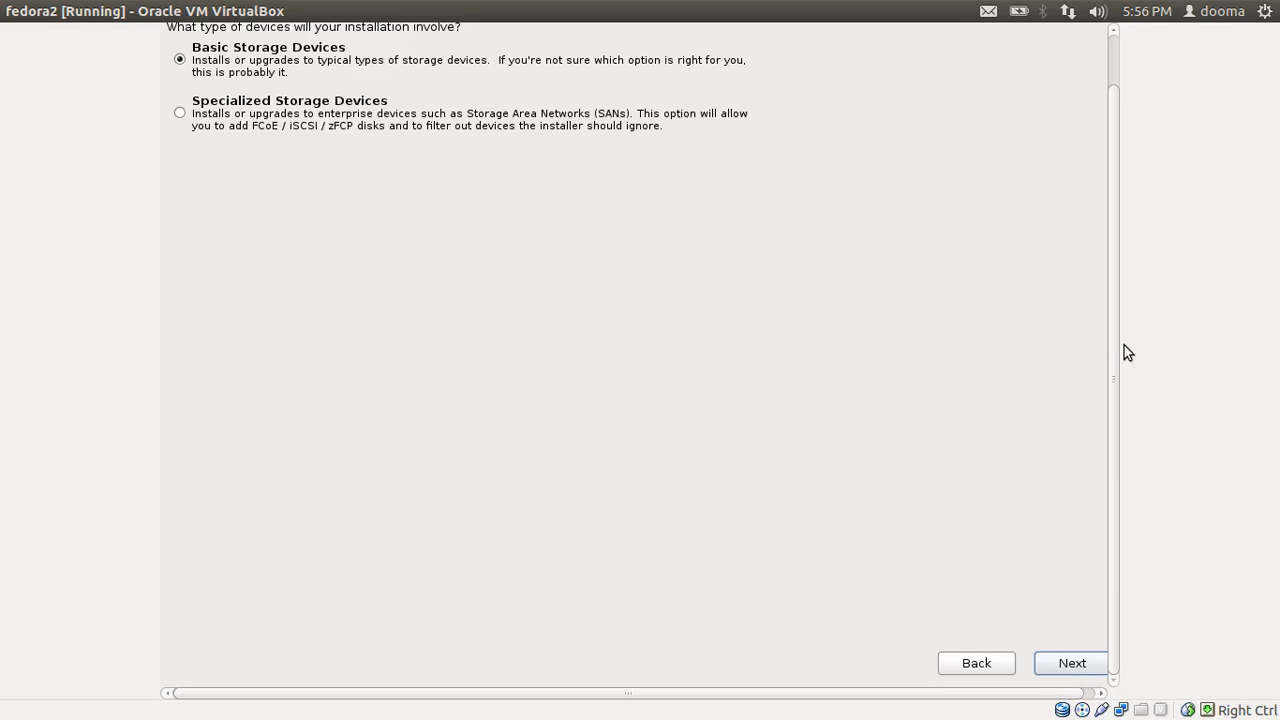
# - Keep Basic Storage Devices as the device type and agree to discard any data on the ATA VBOX HARDDISK
pyautogui.scroll(2, 1114, 309)
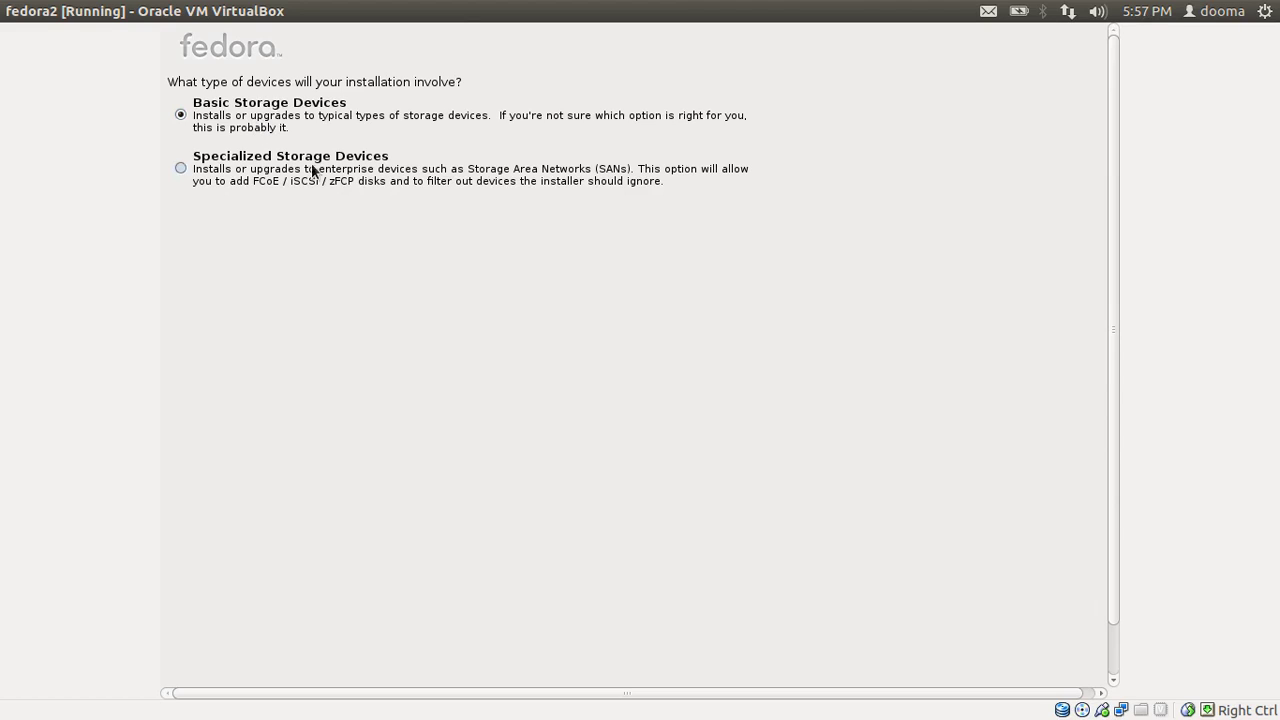
pyautogui.moveTo(1112, 470); pyautogui.dragTo(1120, 556)
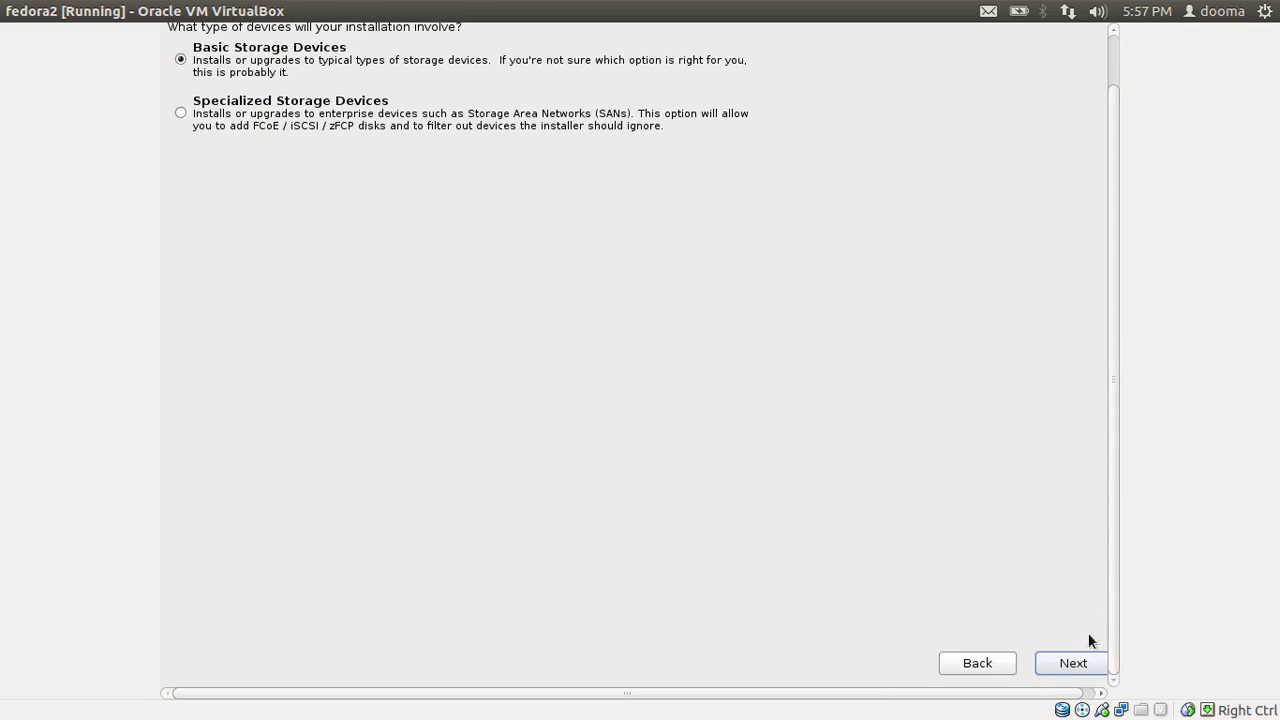
pyautogui.click(1081, 660)
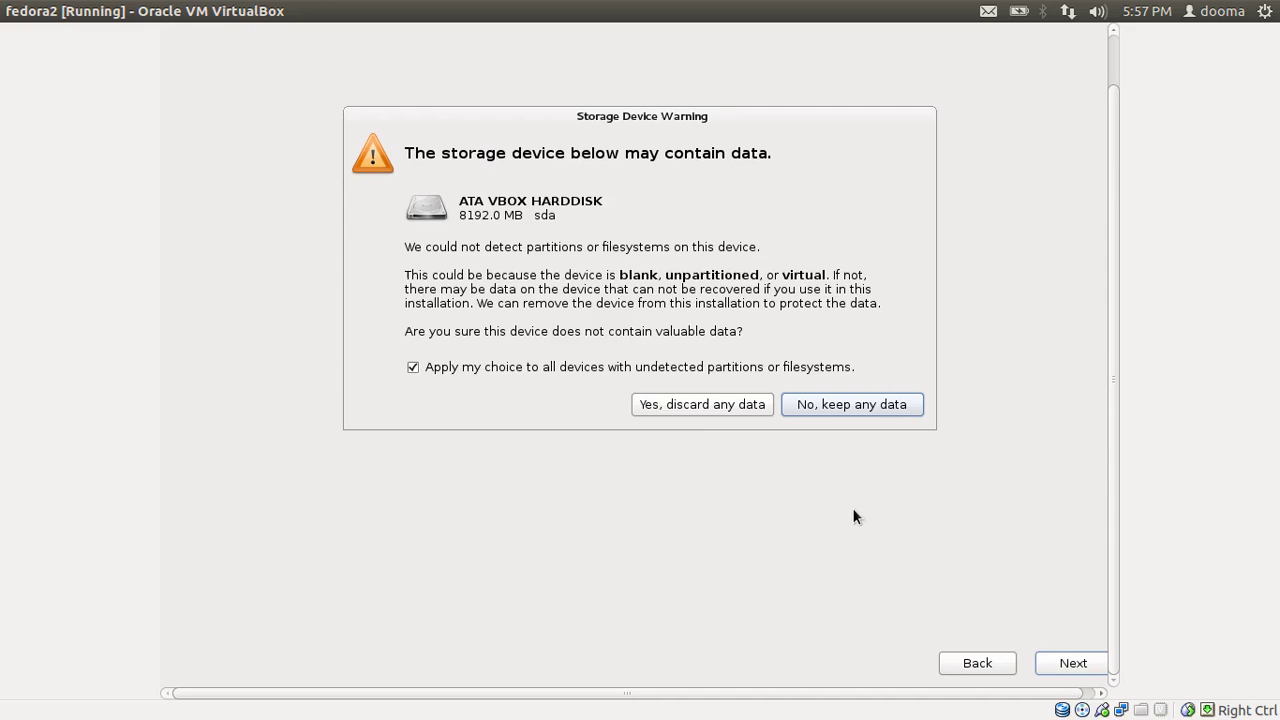
pyautogui.click(739, 403)
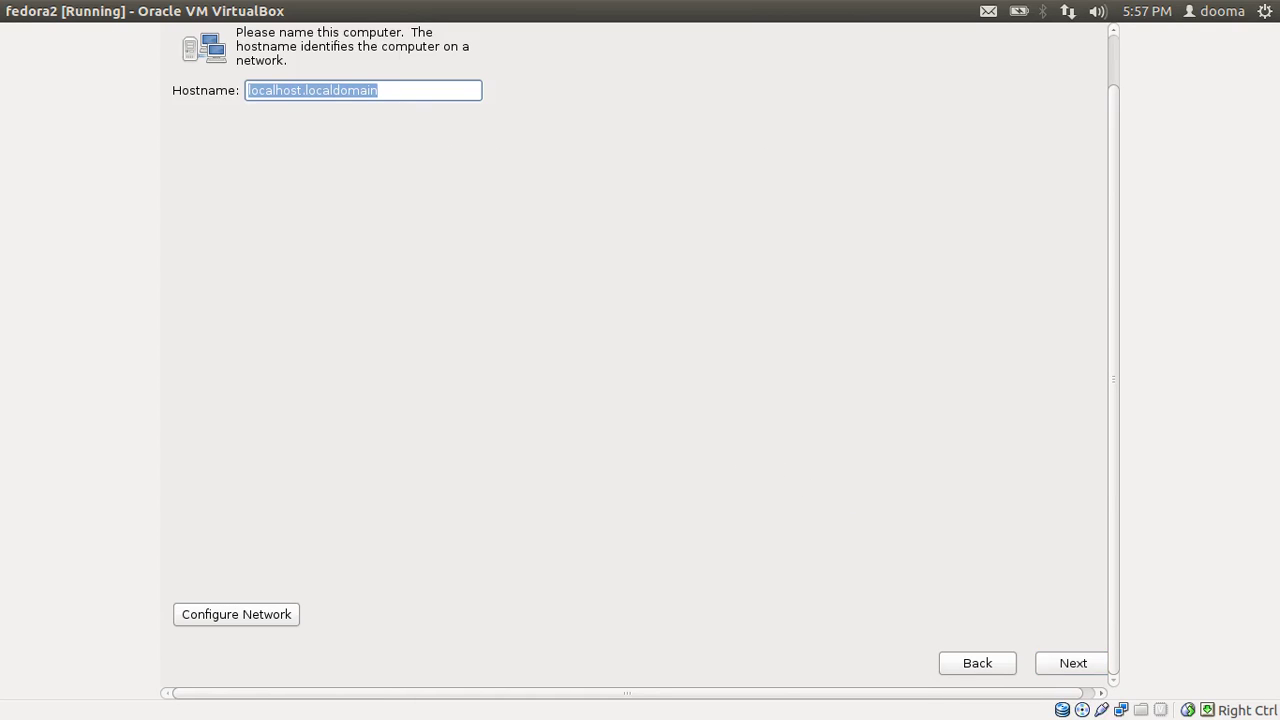
# - Set the computer's hostname to fedora
pyautogui.scroll(3, 1114, 251)
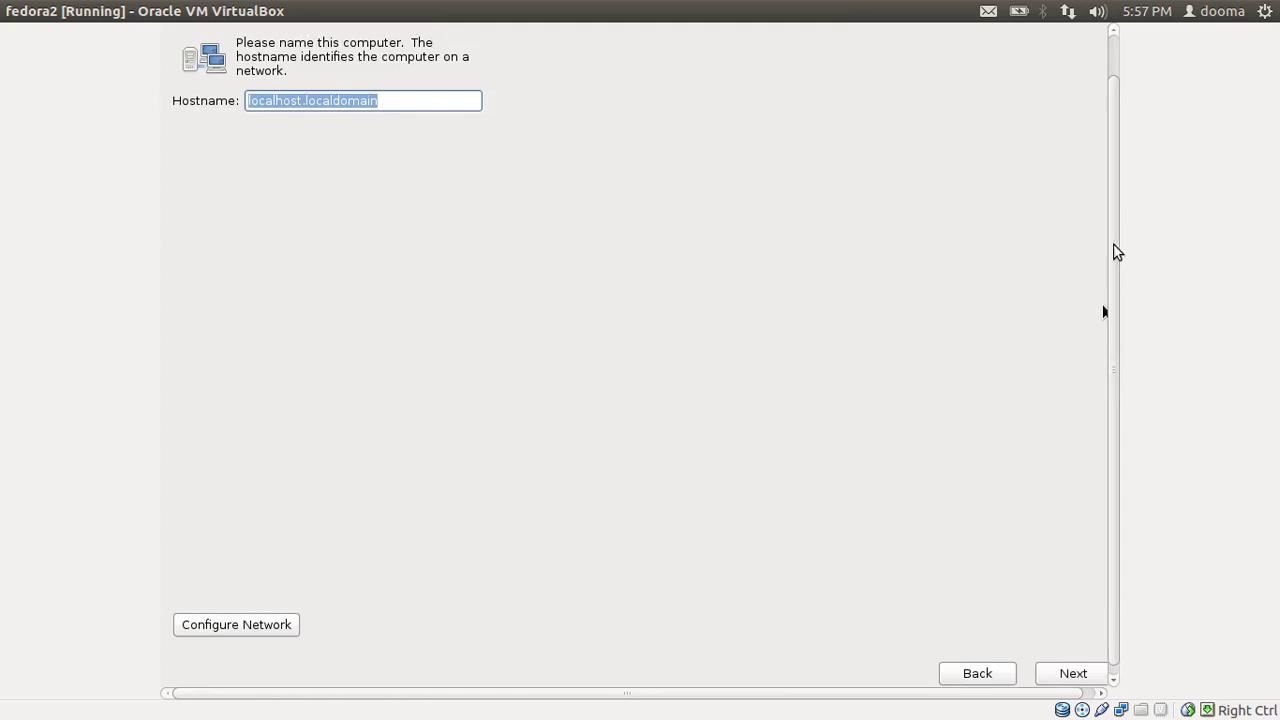
pyautogui.click(389, 148)
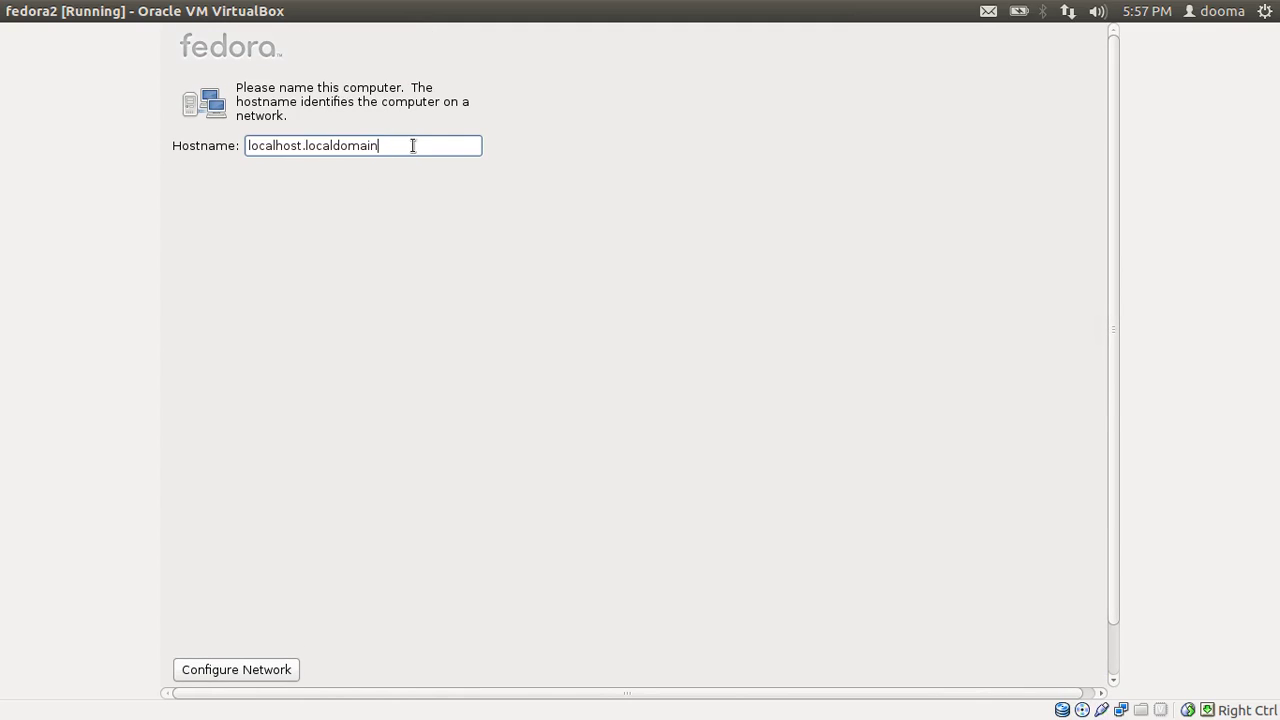
pyautogui.hotkey('ctrl', 'a')
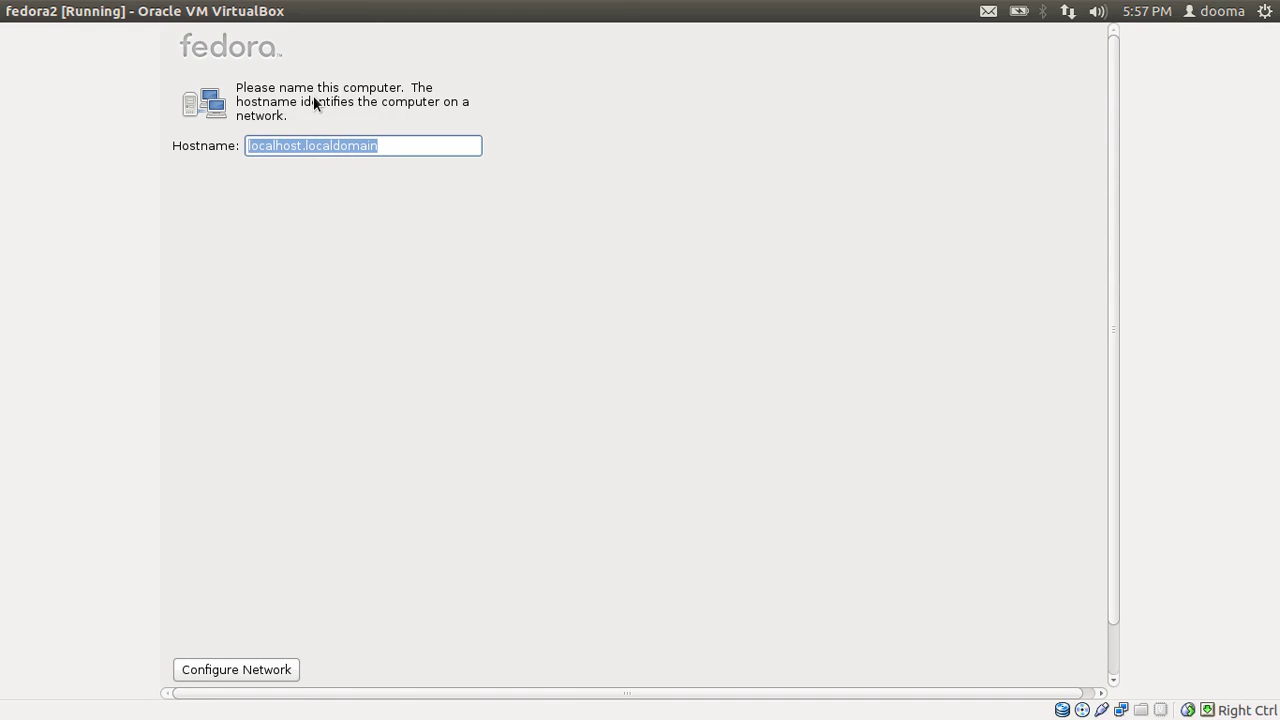
pyautogui.write('fedora')
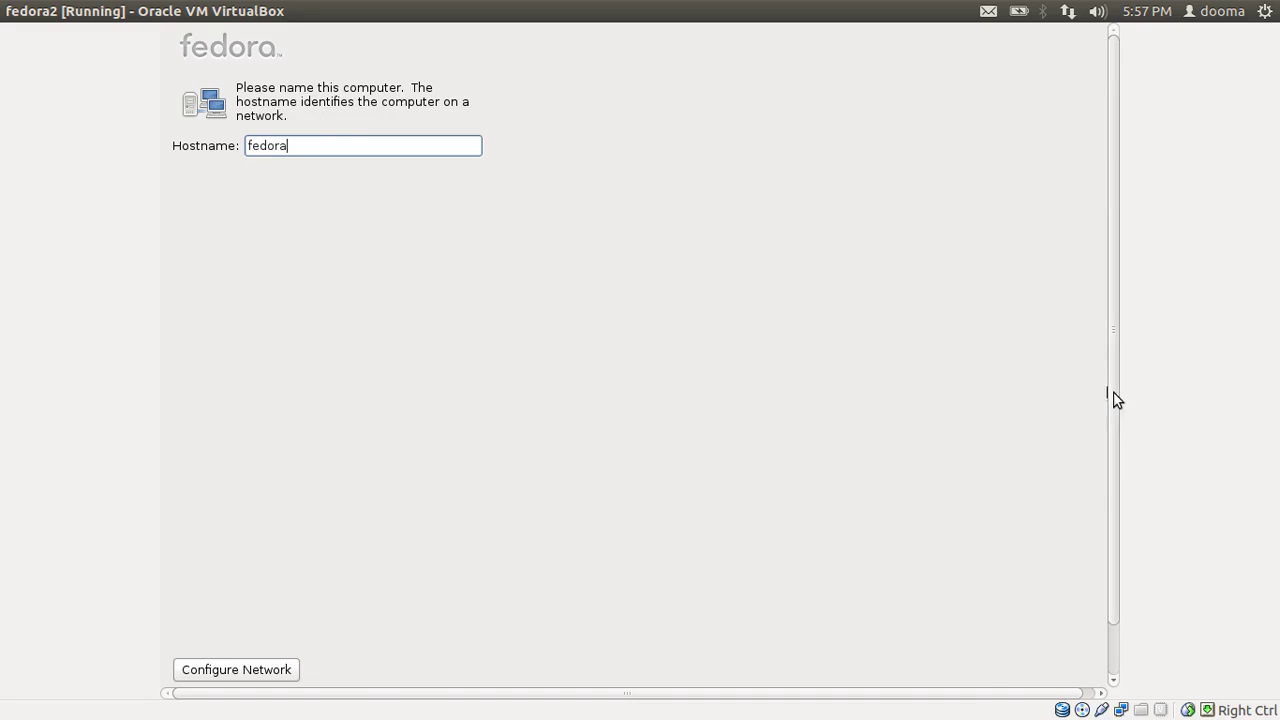
# - View the installer's network connections, close them without changes and continue to the time zone selection
pyautogui.moveTo(1111, 397); pyautogui.dragTo(1114, 480)
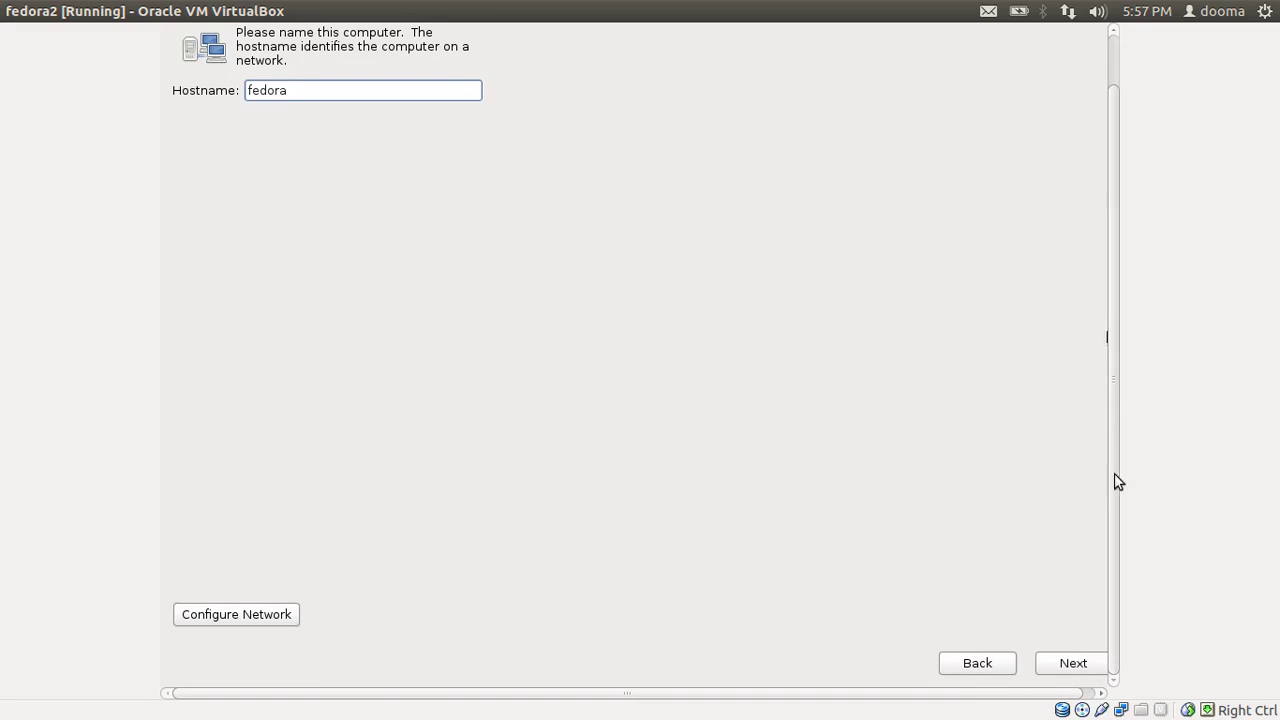
pyautogui.click(236, 622)
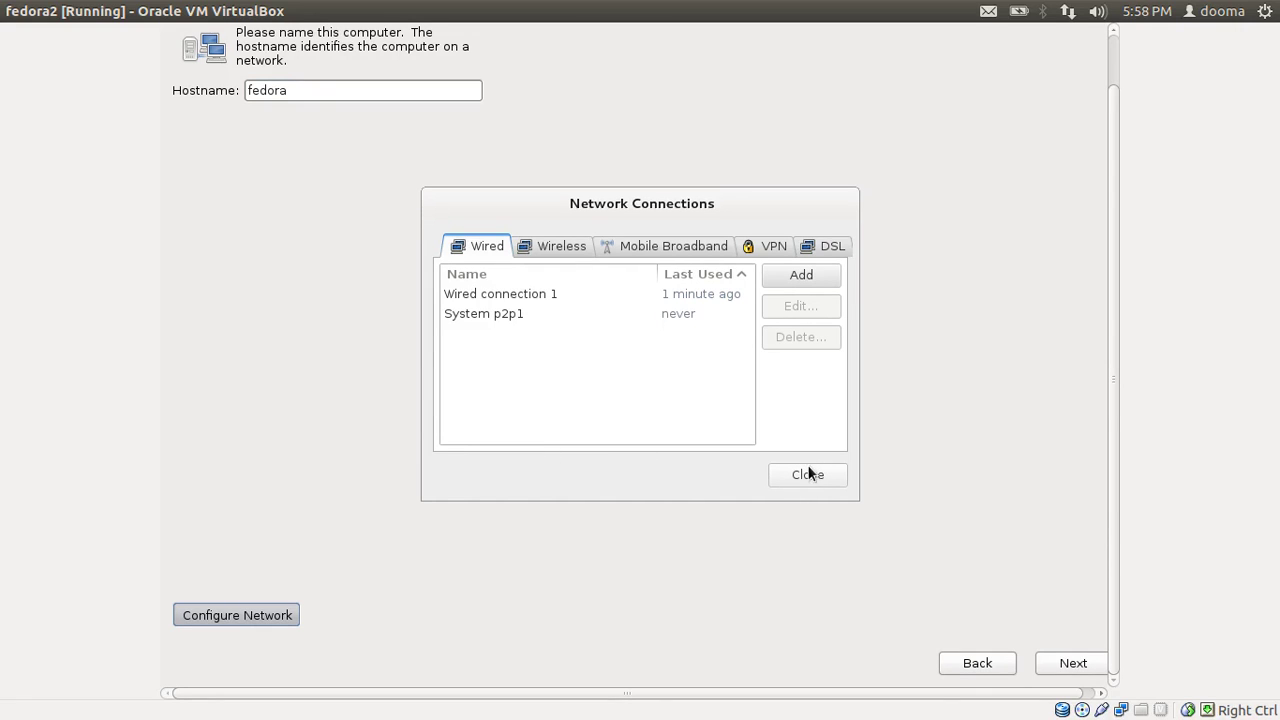
pyautogui.click(805, 470)
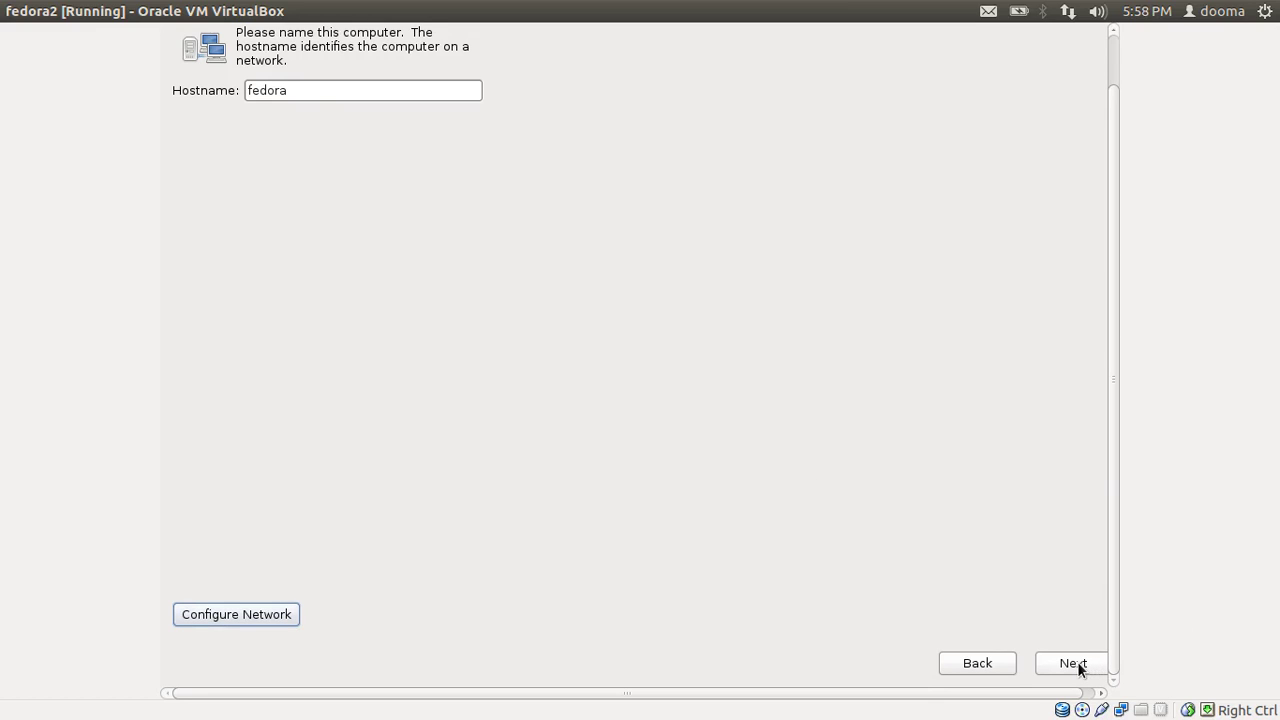
pyautogui.click(1077, 661)
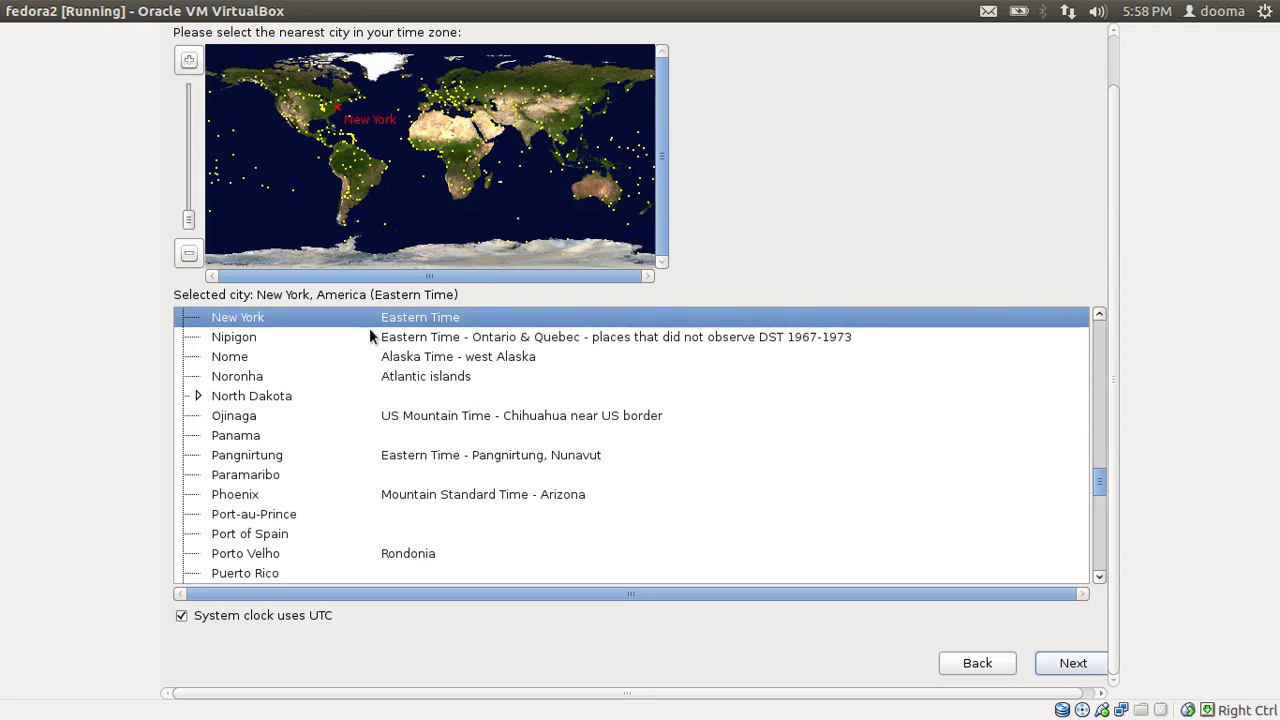
# - Find the Europe group in the time zone city list and expand it
pyautogui.moveTo(1110, 318); pyautogui.dragTo(1115, 284)
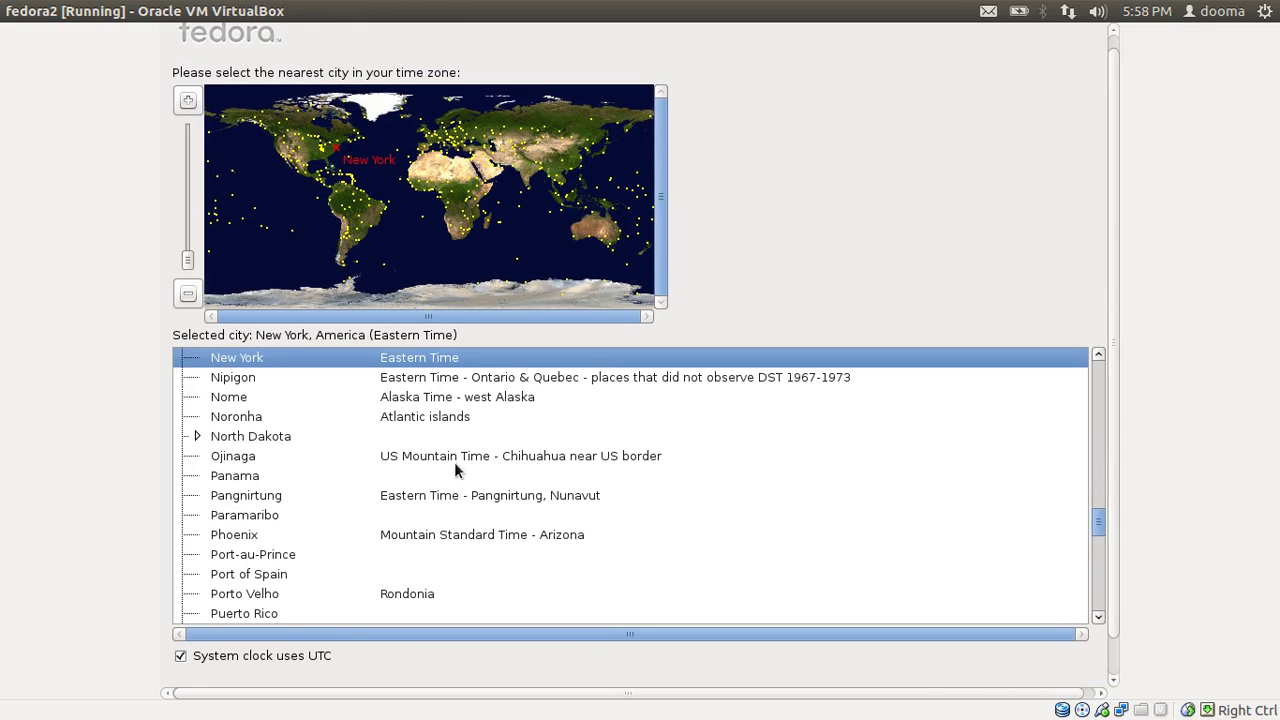
pyautogui.scroll(-10, 640, 534)
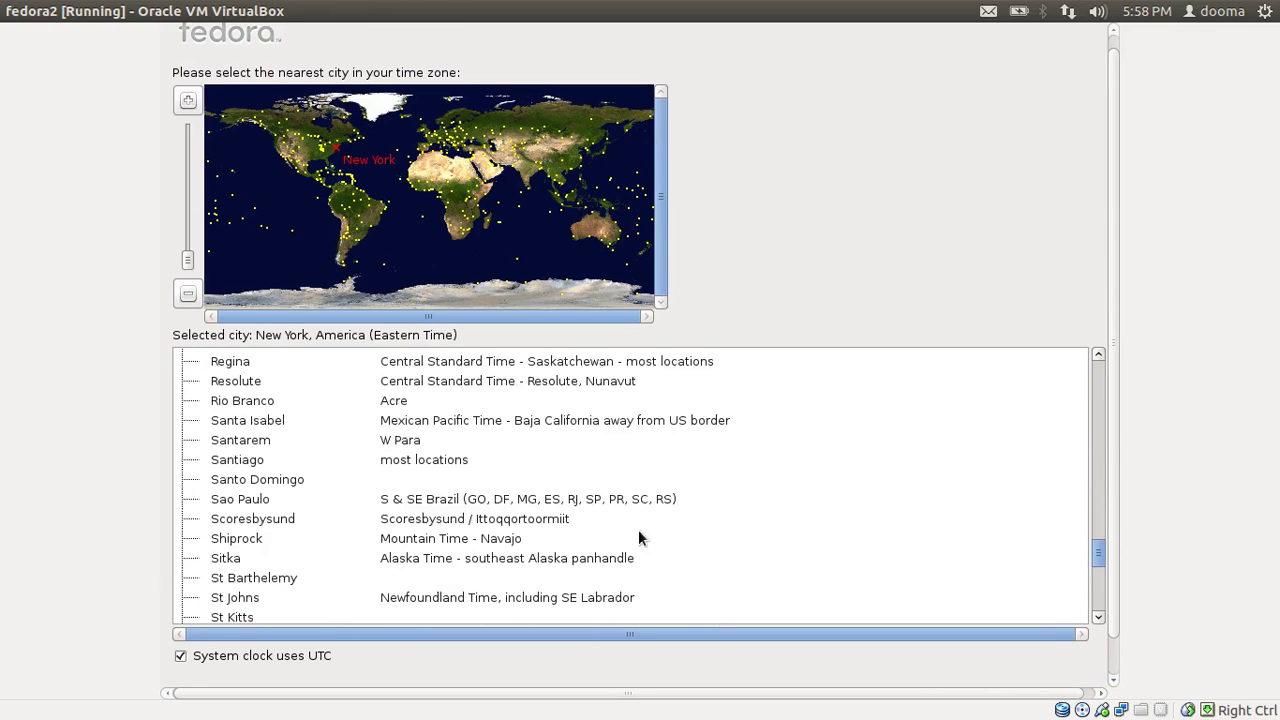
pyautogui.scroll(20, 617, 505)
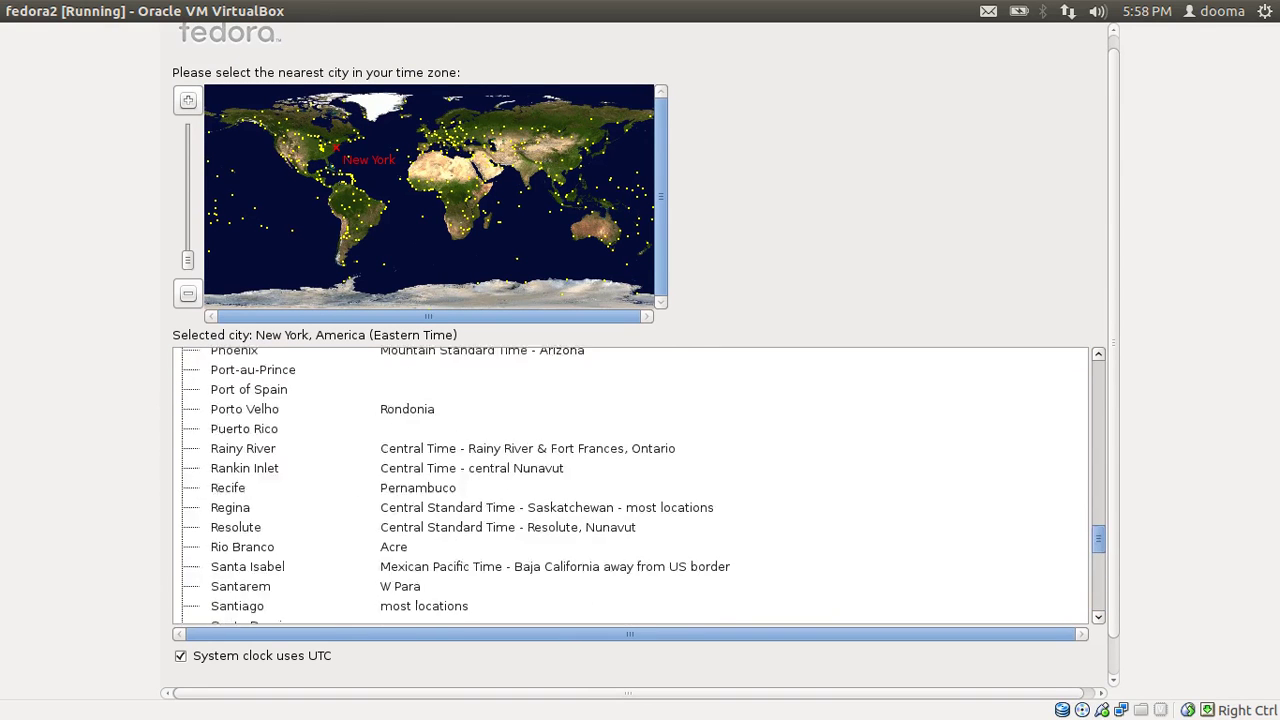
pyautogui.scroll(-20, 1098, 500)
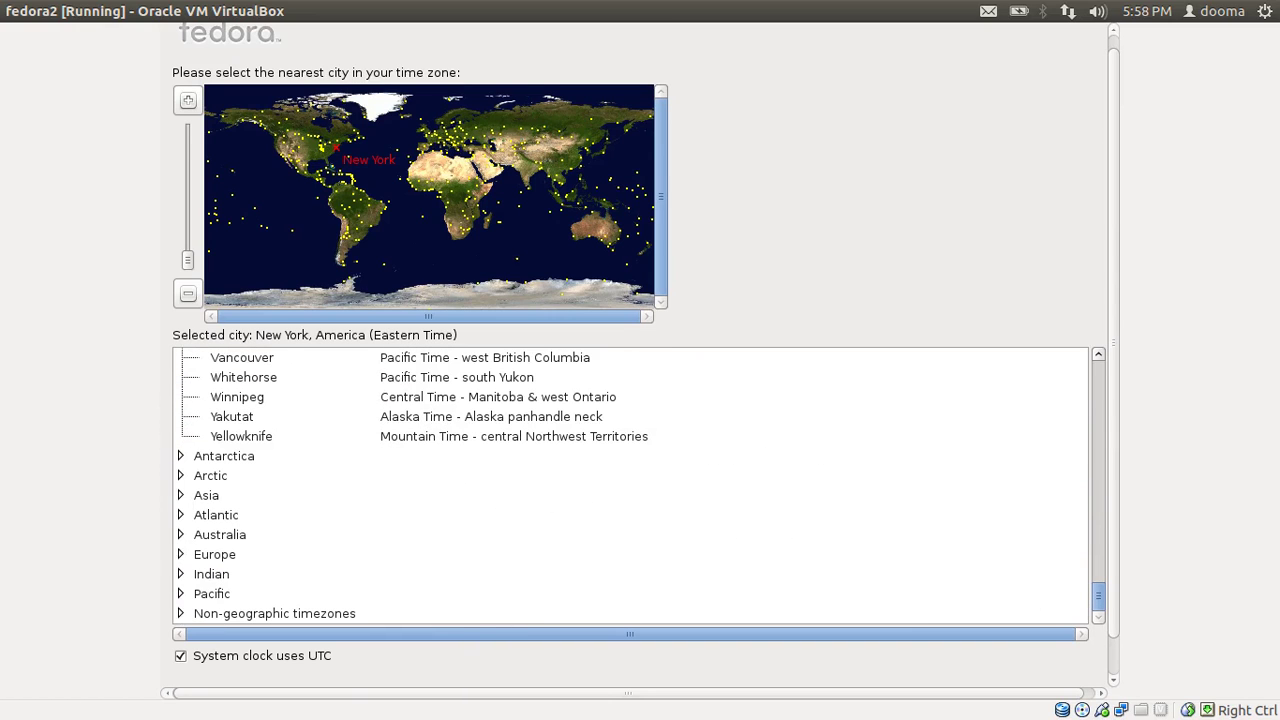
pyautogui.click(181, 552)
# - Select Bucharest, Europe as the time zone city and continue to the root password page
pyautogui.scroll(3, 181, 552)
pyautogui.scroll(-4, 257, 551)
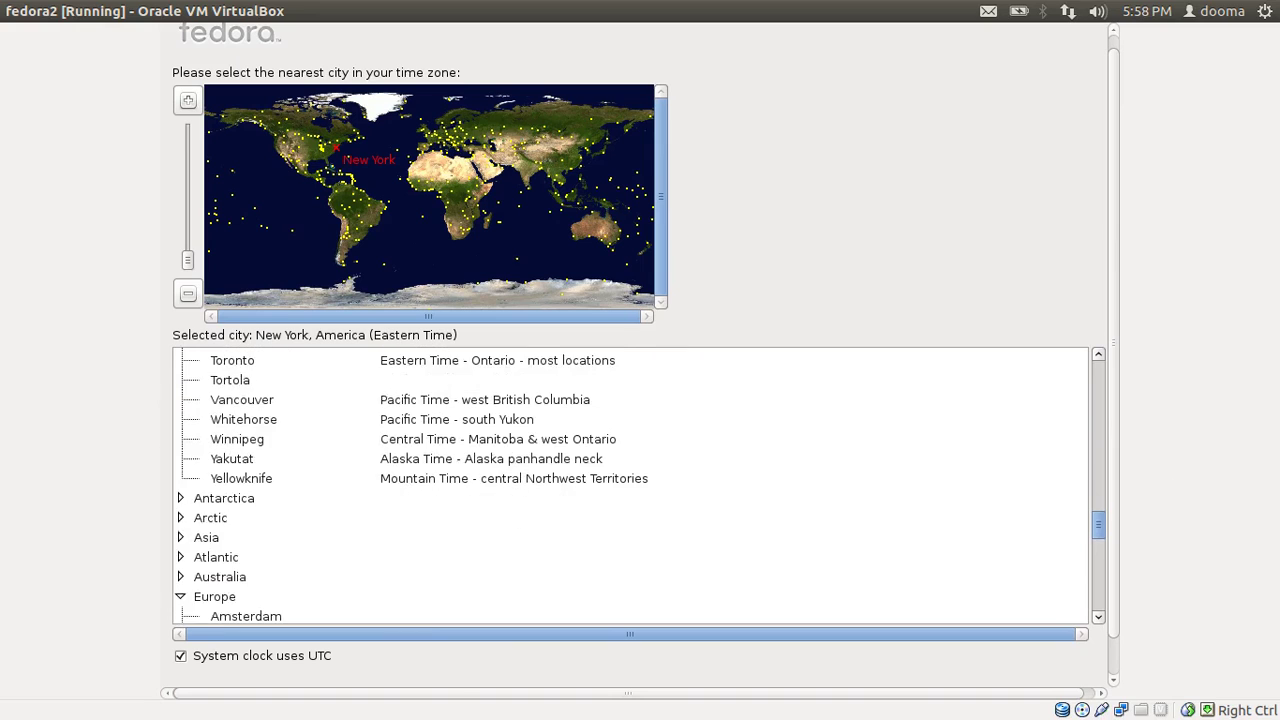
pyautogui.scroll(-1, 302, 535)
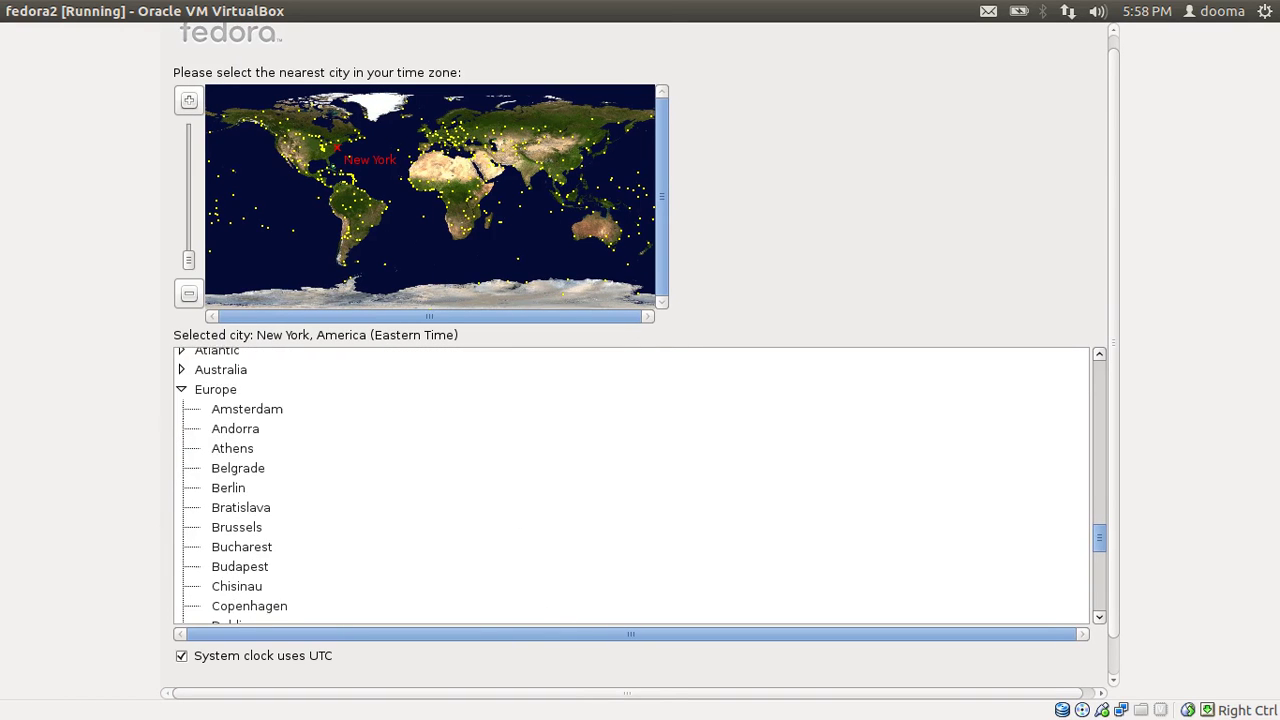
pyautogui.scroll(3, 302, 535)
pyautogui.scroll(-1, 311, 605)
pyautogui.scroll(2, 311, 605)
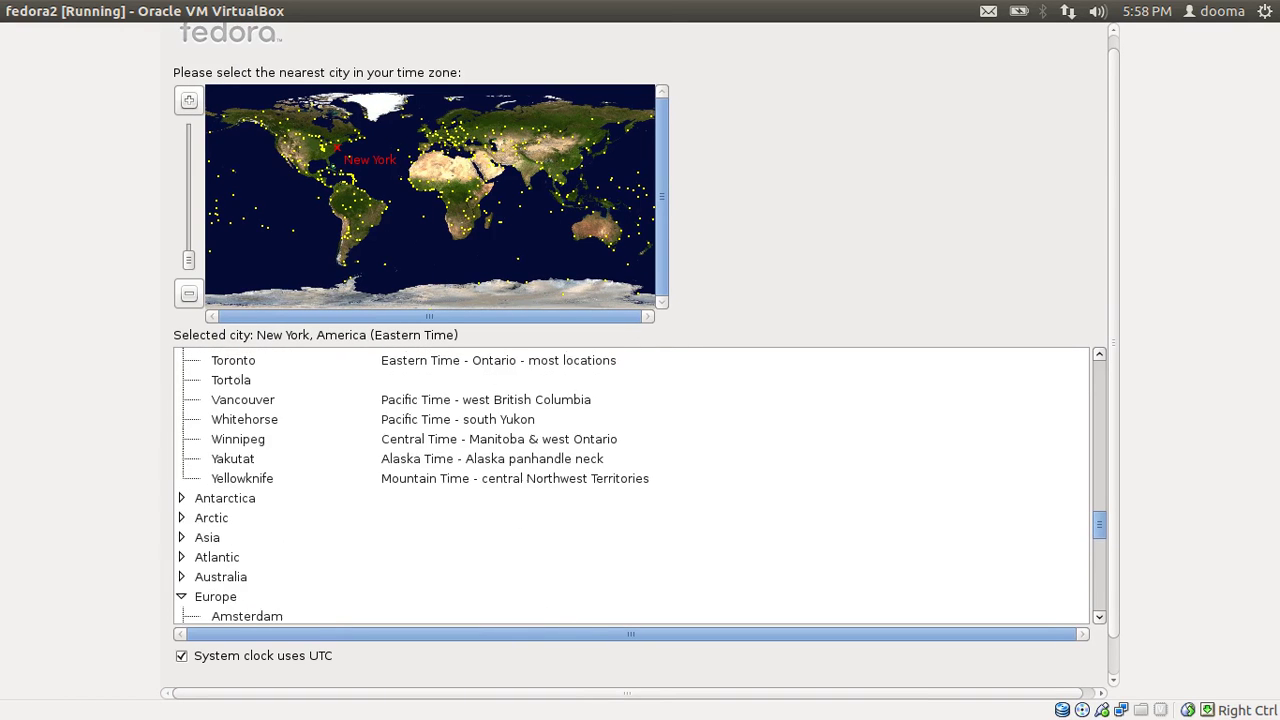
pyautogui.scroll(-1, 266, 586)
pyautogui.scroll(-1, 435, 541)
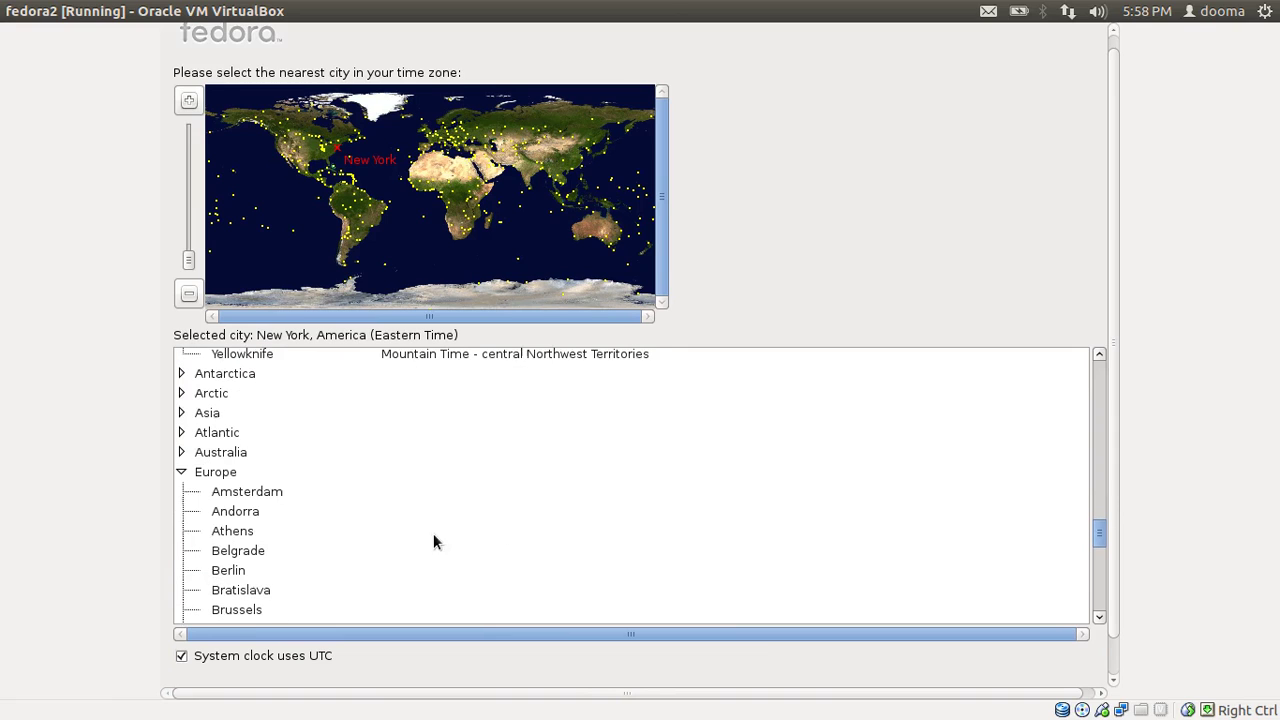
pyautogui.scroll(-3, 1097, 535)
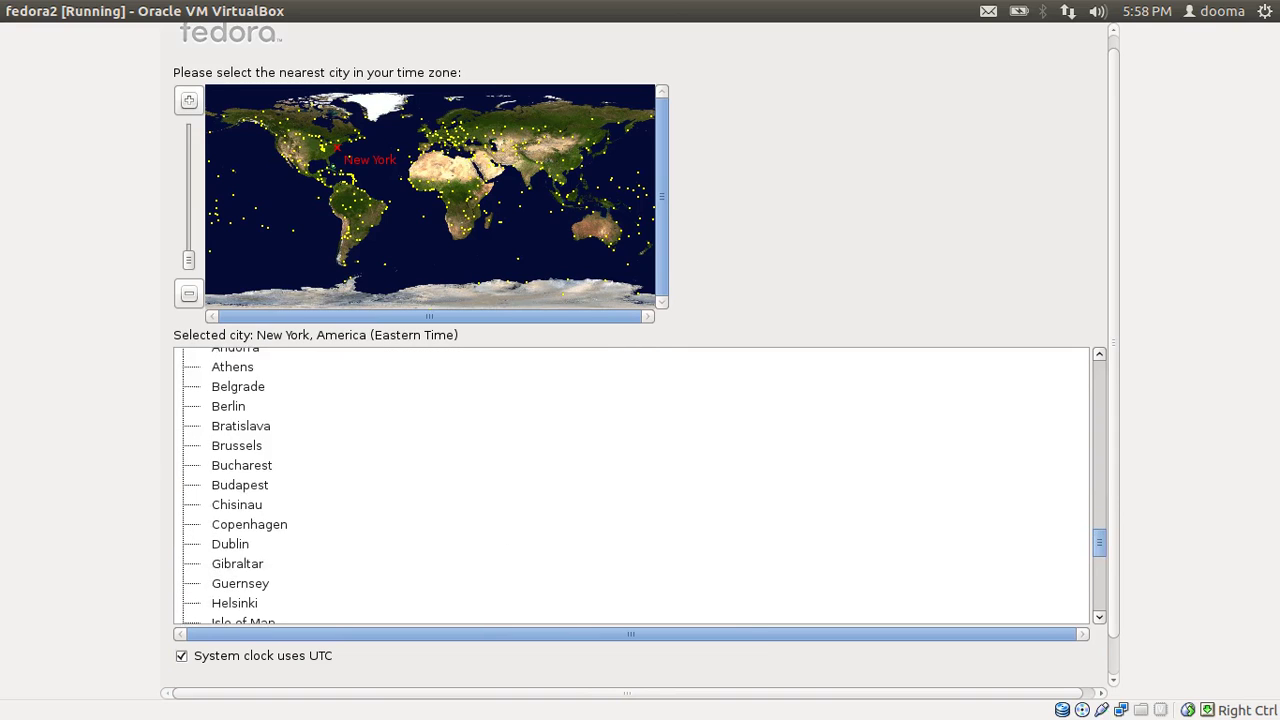
pyautogui.scroll(-1, 291, 506)
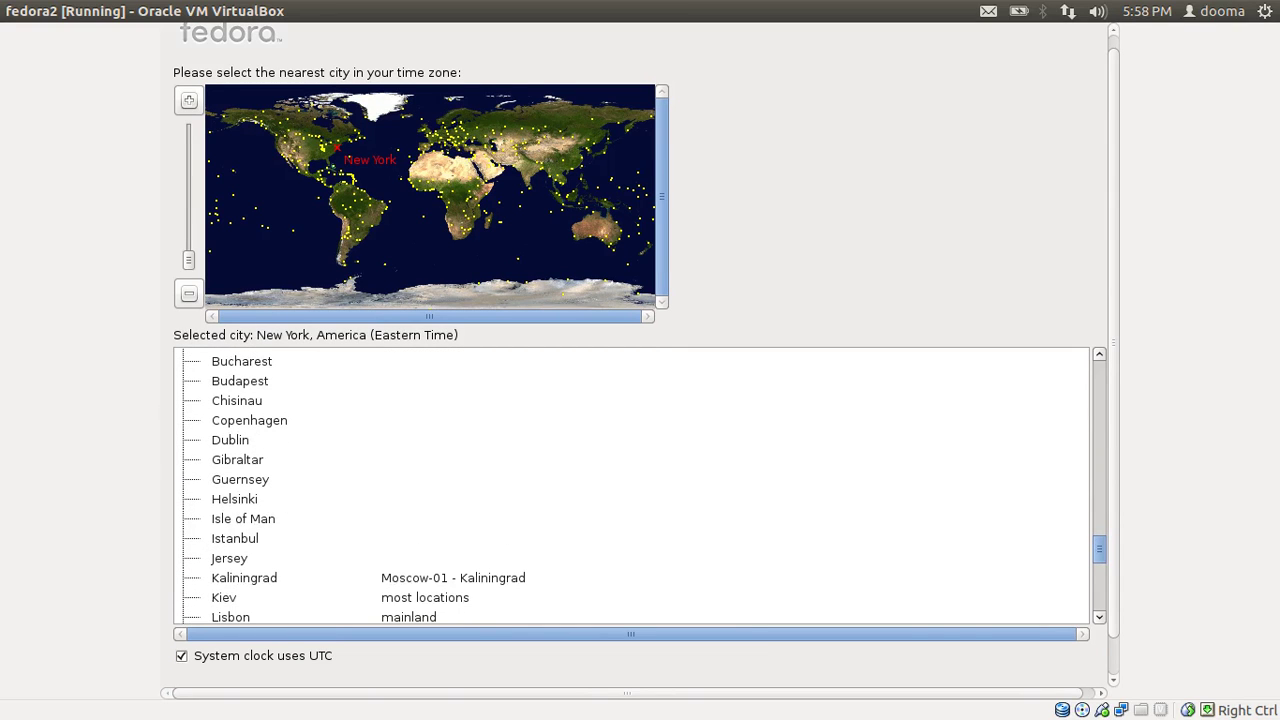
pyautogui.click(245, 385)
pyautogui.click(246, 366)
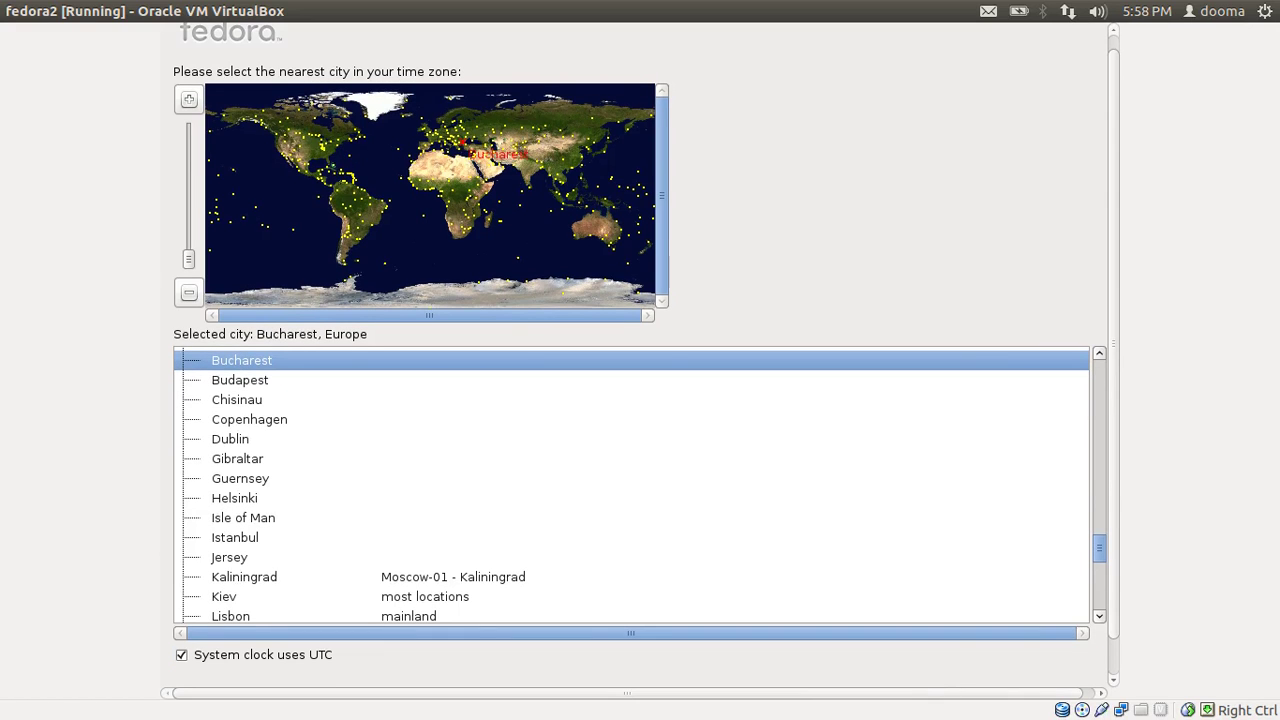
pyautogui.scroll(-1, 1115, 580)
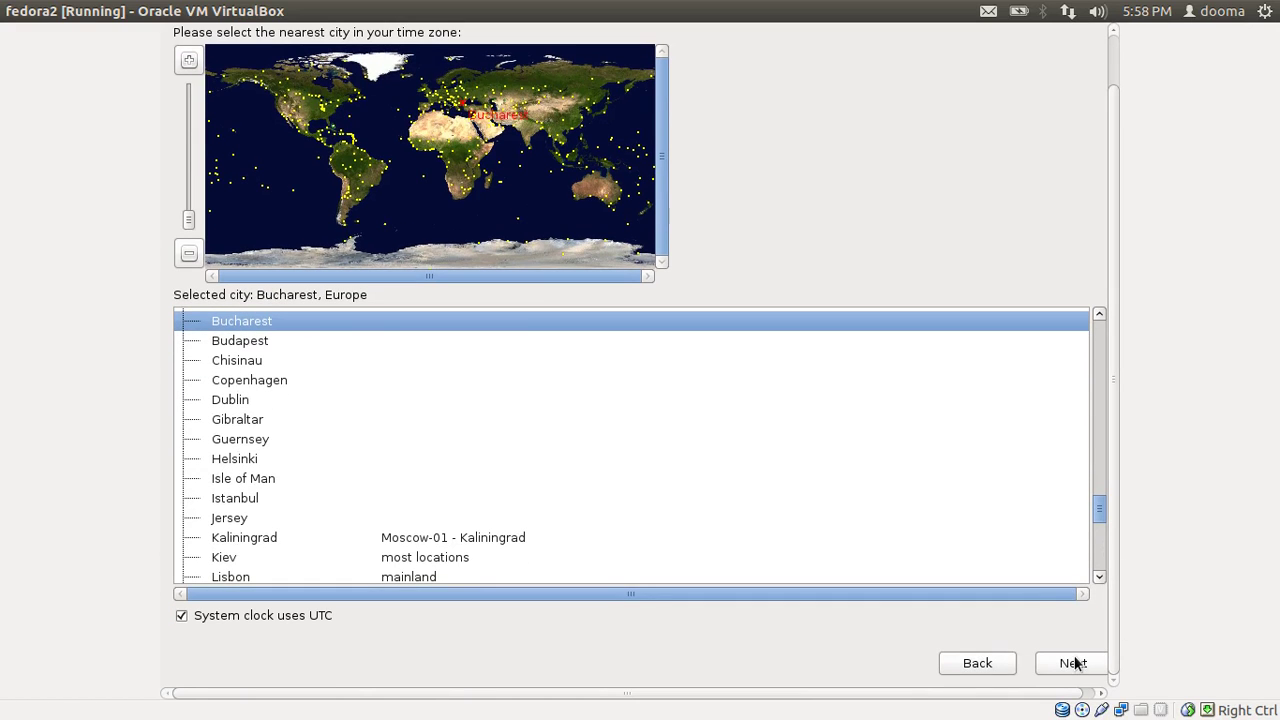
pyautogui.click(1073, 663)
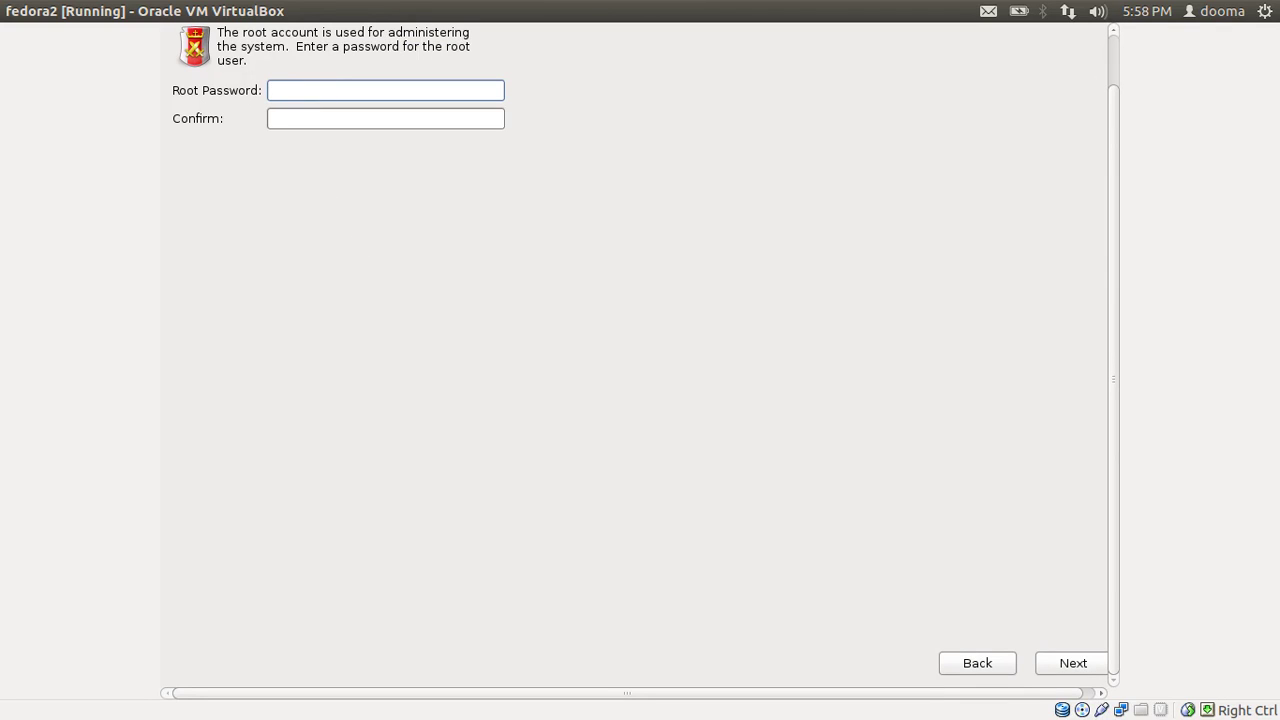
# - Enter and confirm the root password, and accept it despite the weak password warning
pyautogui.write('•••••••')
pyautogui.press('Tab')
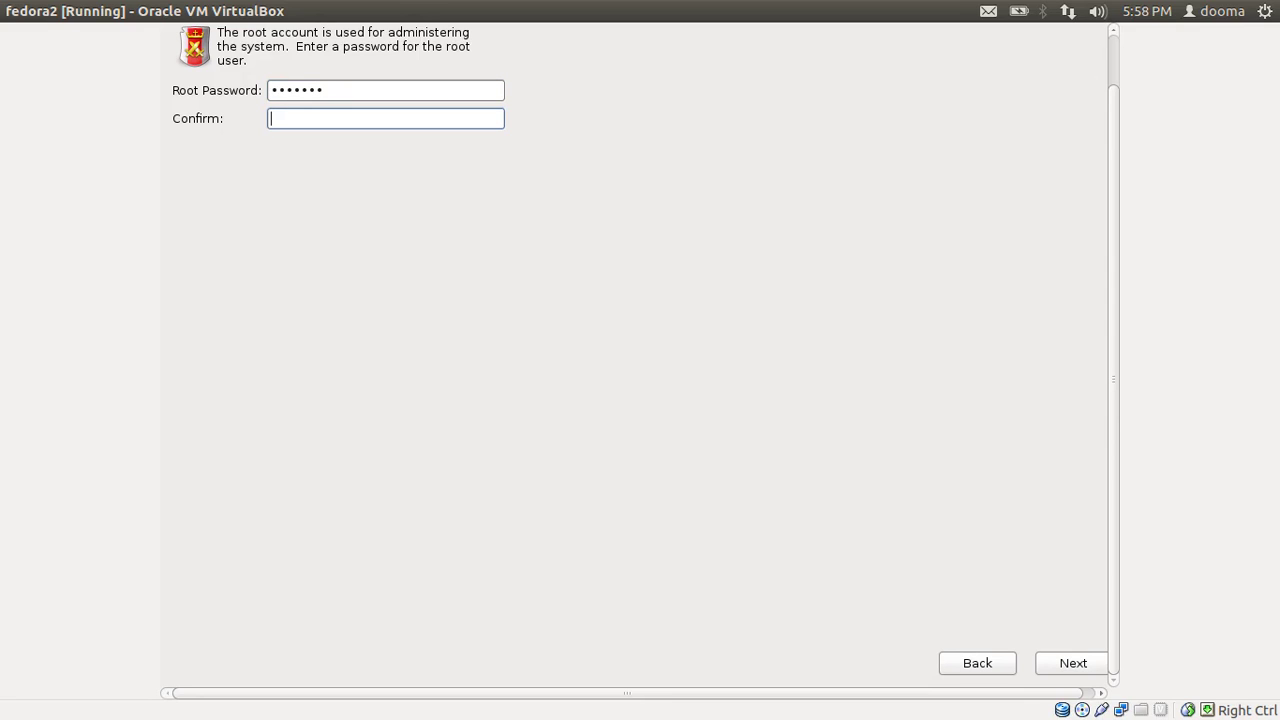
pyautogui.write('•••••••')
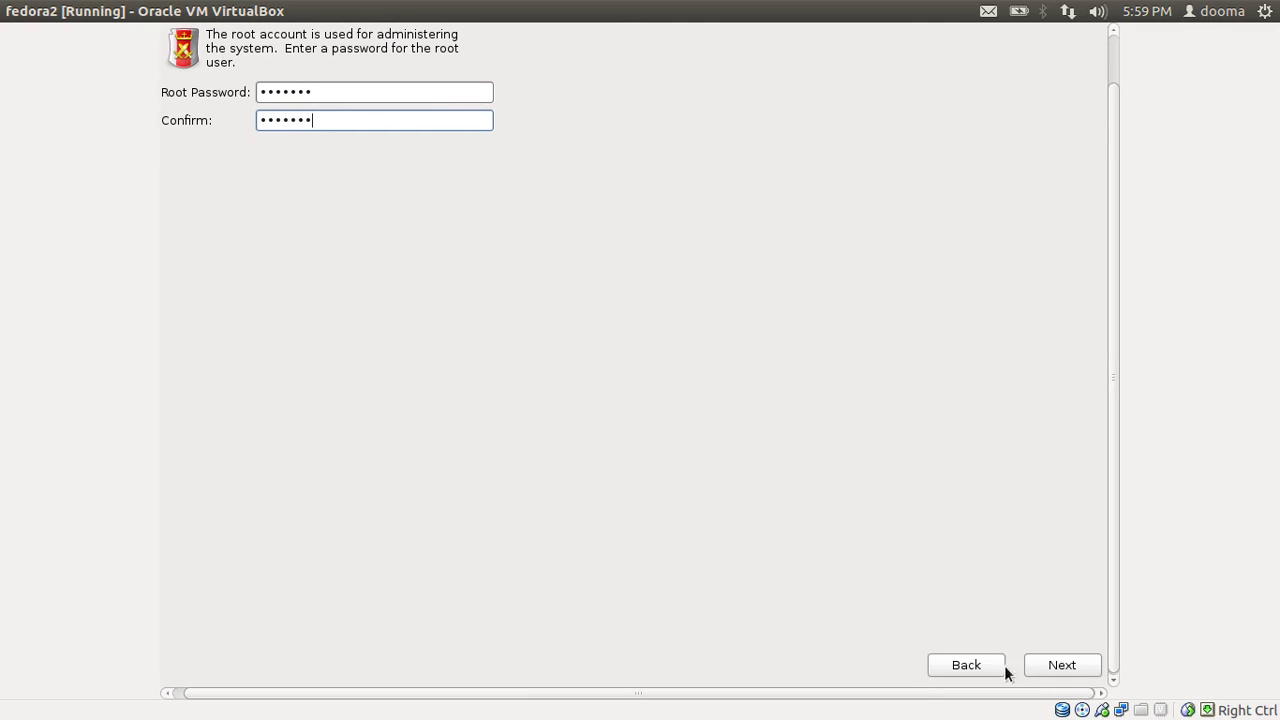
pyautogui.click(1055, 665)
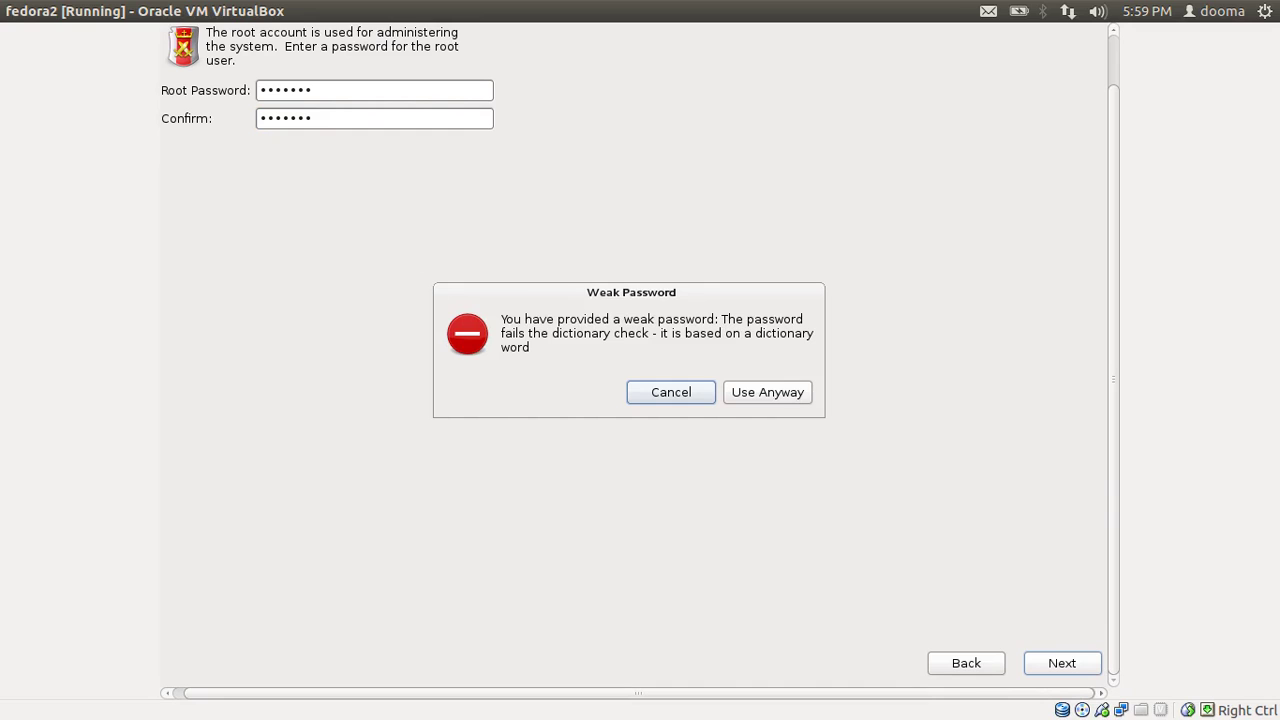
pyautogui.click(768, 392)
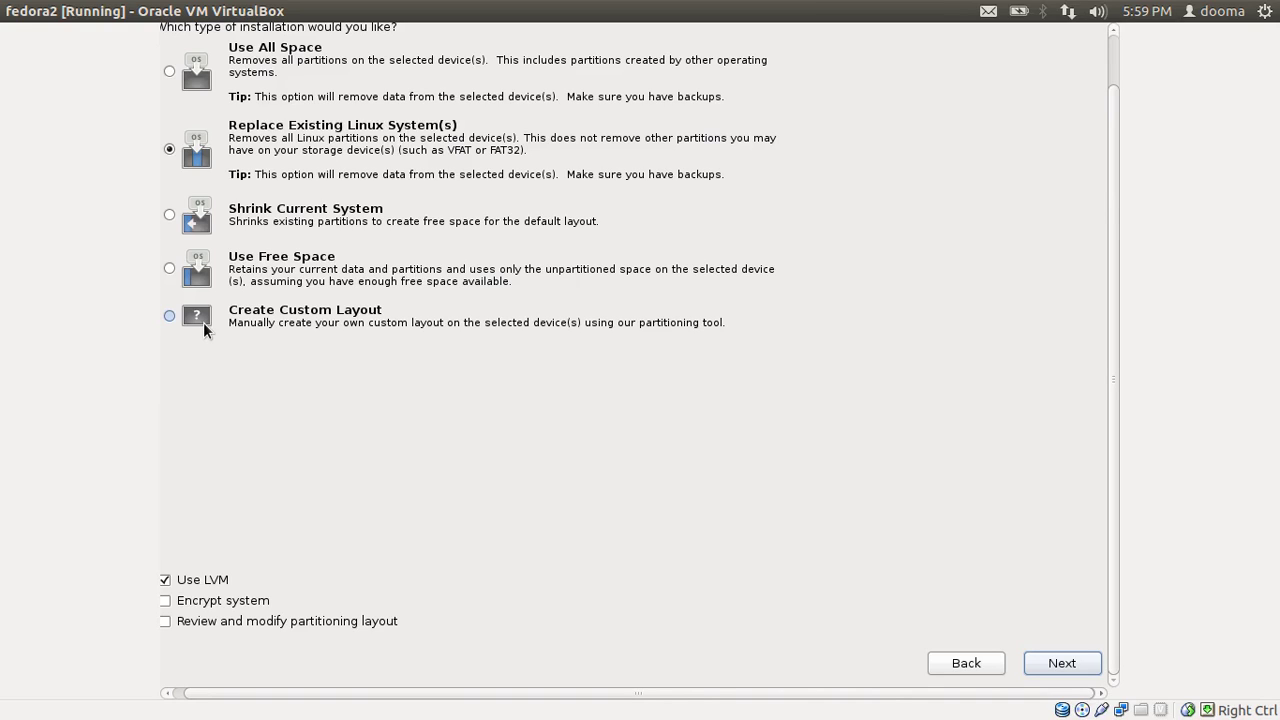
# - Turn off Use LVM, choose Create Custom Layout as the installation type and continue to the partitioning page
pyautogui.click(166, 582)
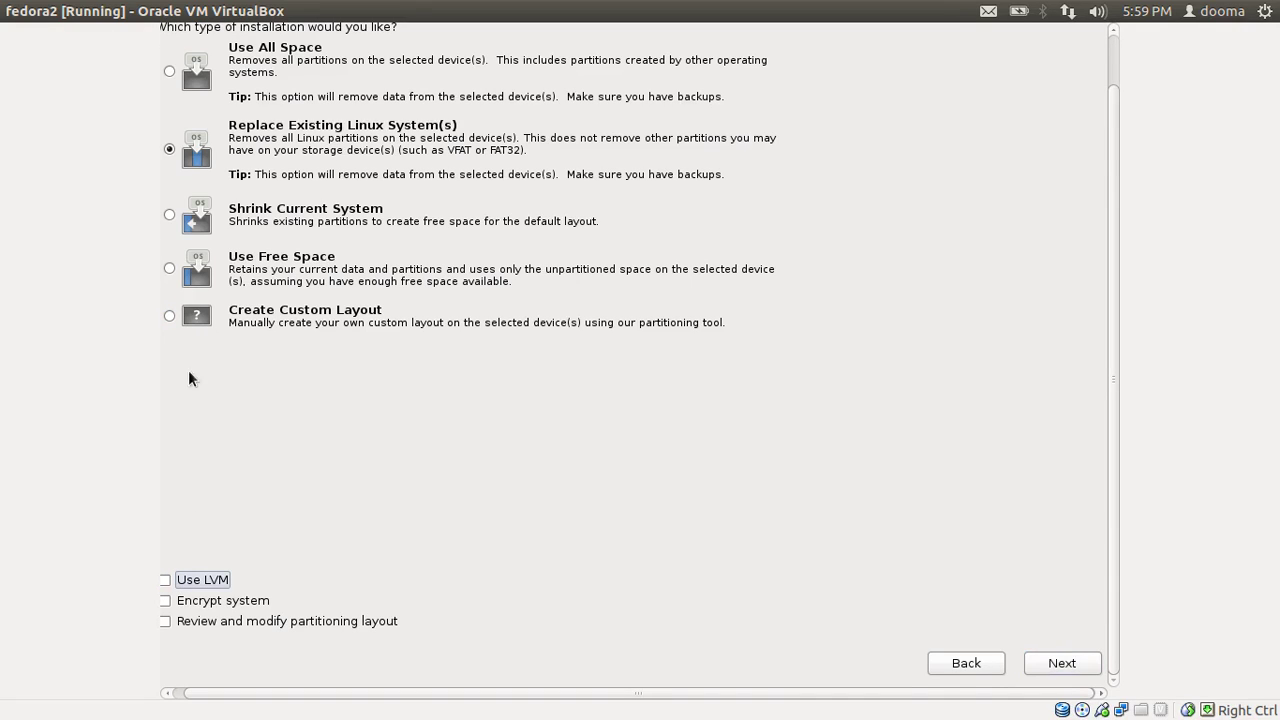
pyautogui.click(186, 321)
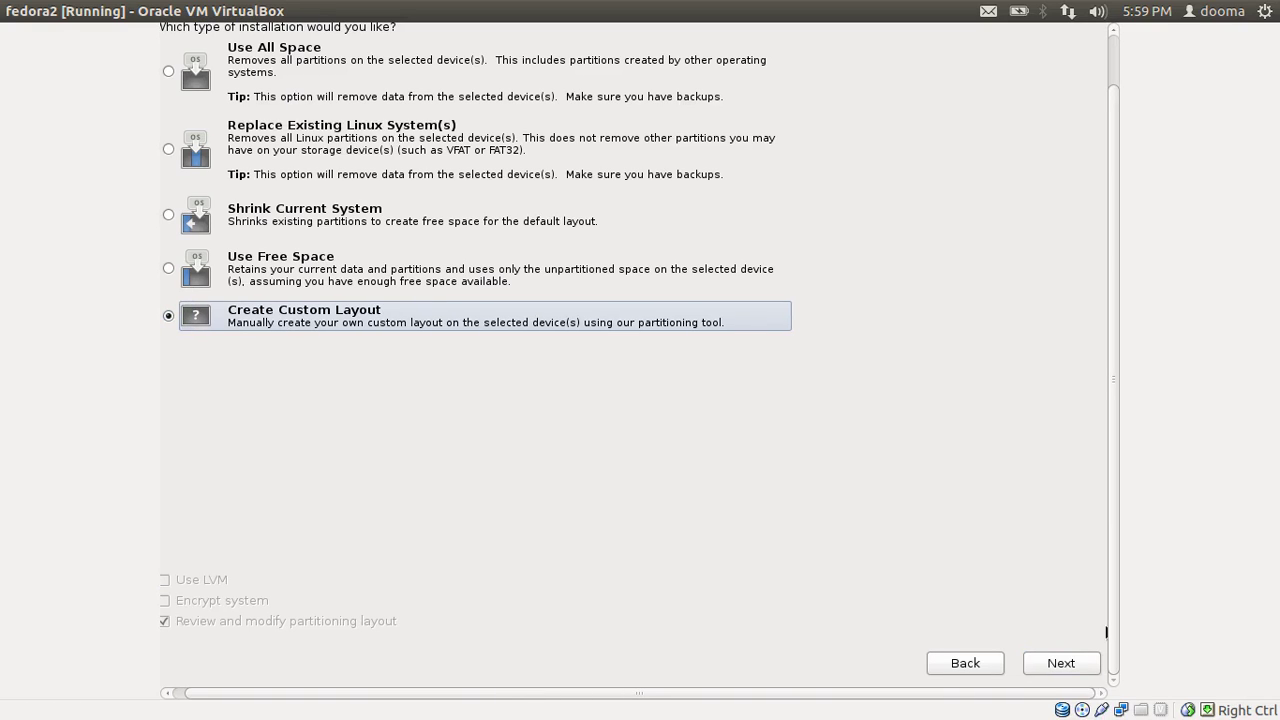
pyautogui.click(1066, 663)
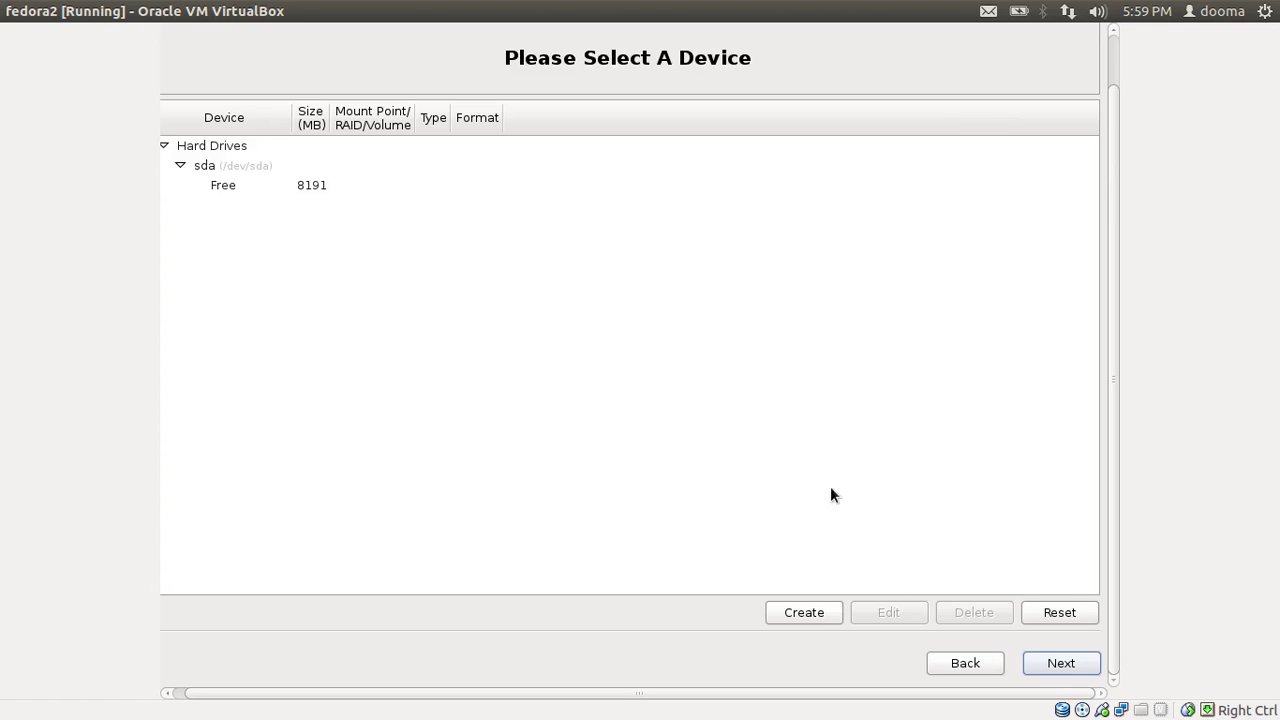
# - Start a new standard partition in the free space of sda with mount point / and file system type ext4
pyautogui.click(308, 186)
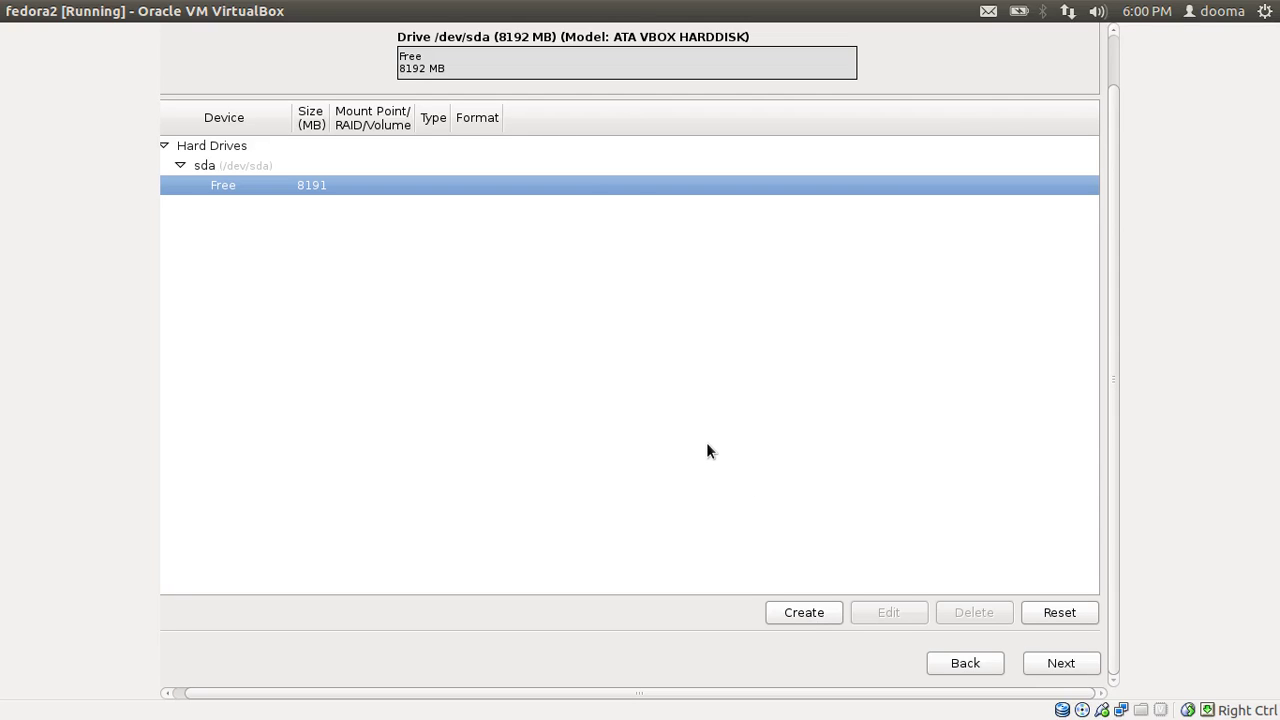
pyautogui.click(797, 615)
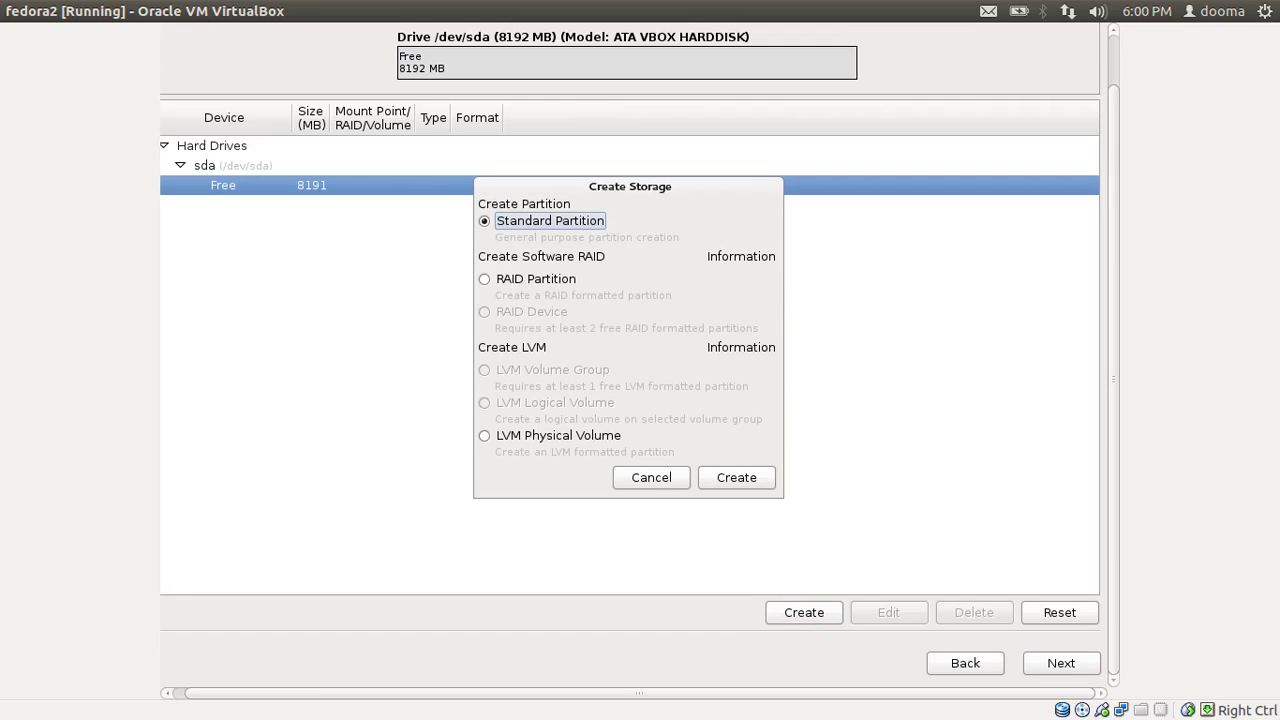
pyautogui.click(655, 476)
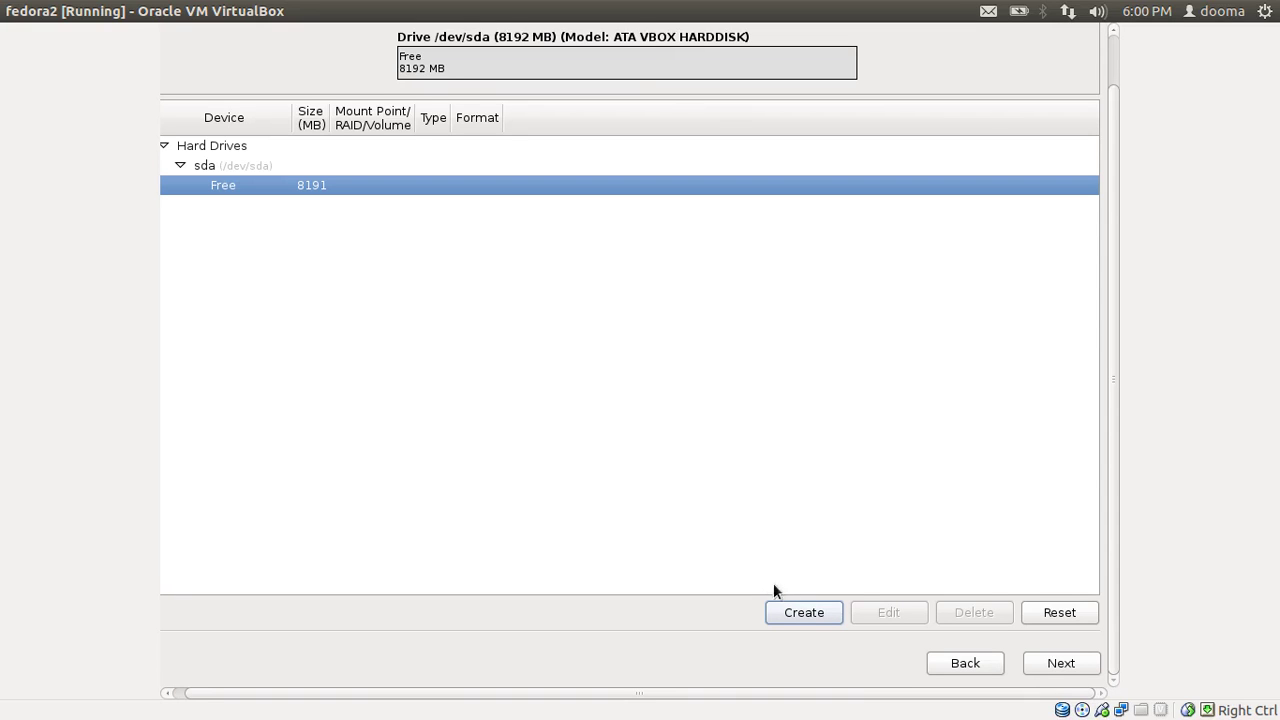
pyautogui.click(804, 614)
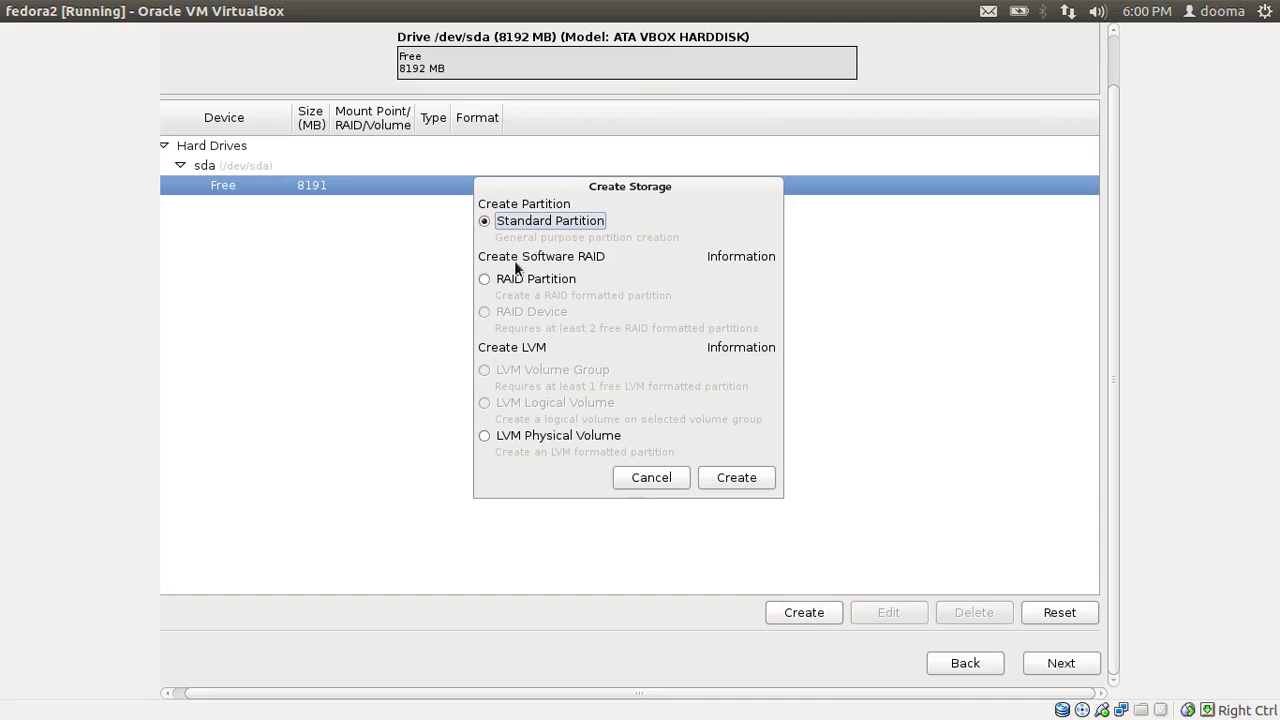
pyautogui.click(737, 478)
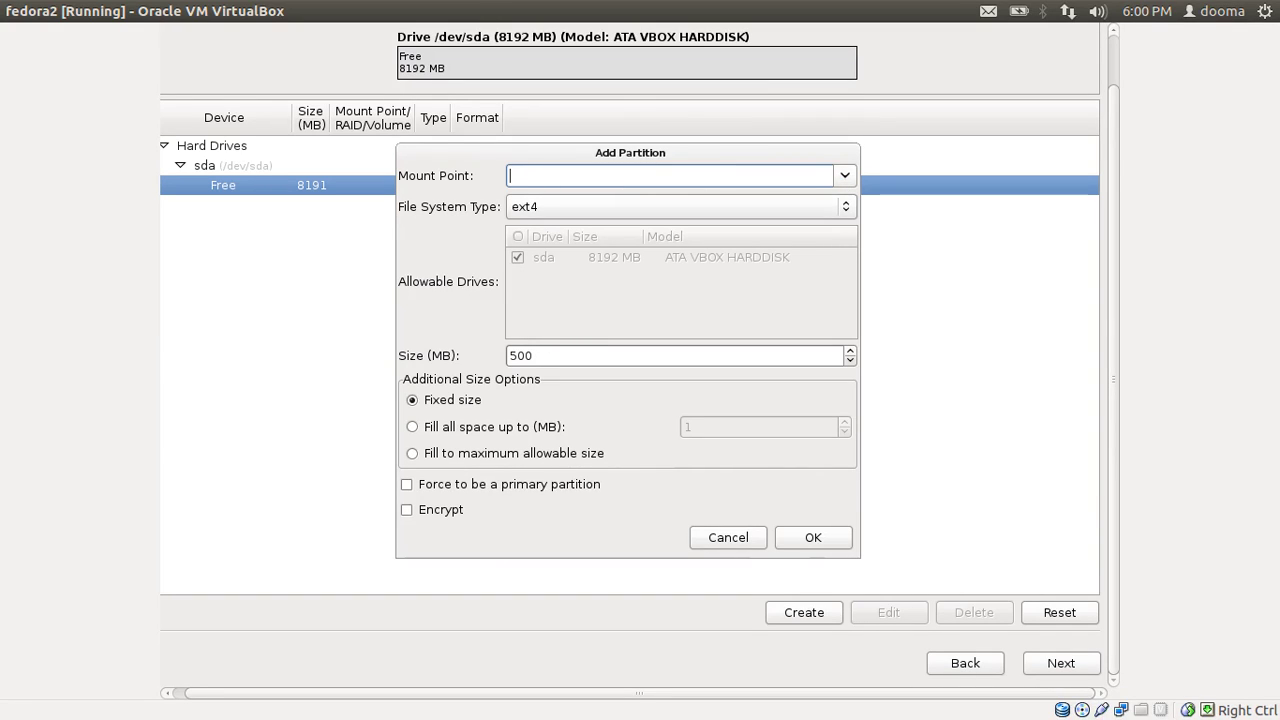
pyautogui.click(843, 175)
pyautogui.click(840, 199)
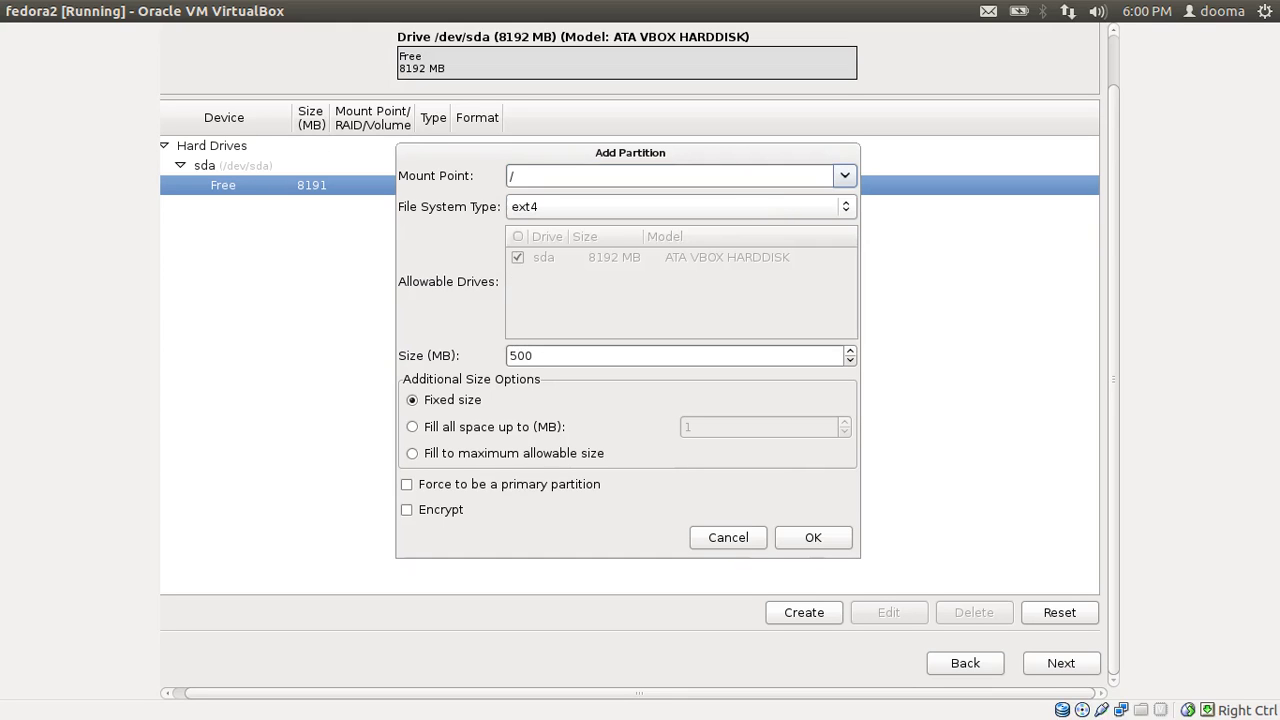
pyautogui.click(547, 210)
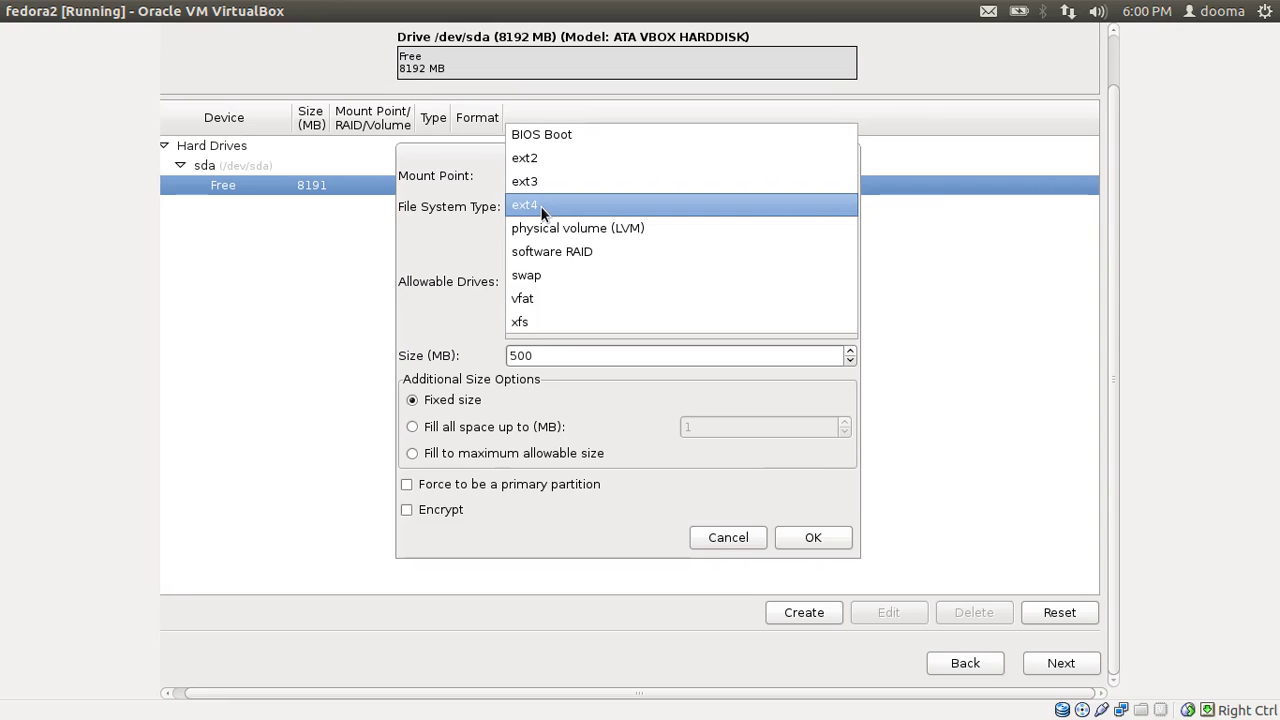
pyautogui.click(541, 207)
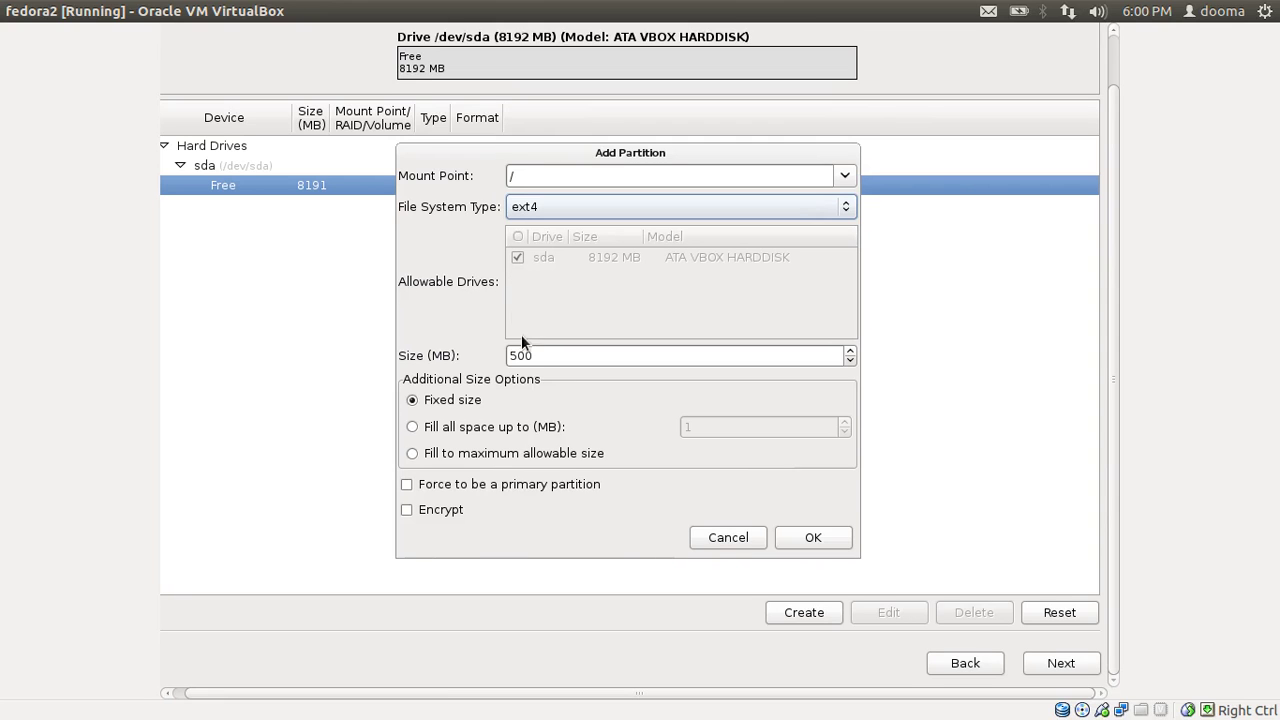
# - Set the root partition's size to 4000 MB, force it to be a primary partition and add it
pyautogui.moveTo(551, 357); pyautogui.dragTo(469, 351)
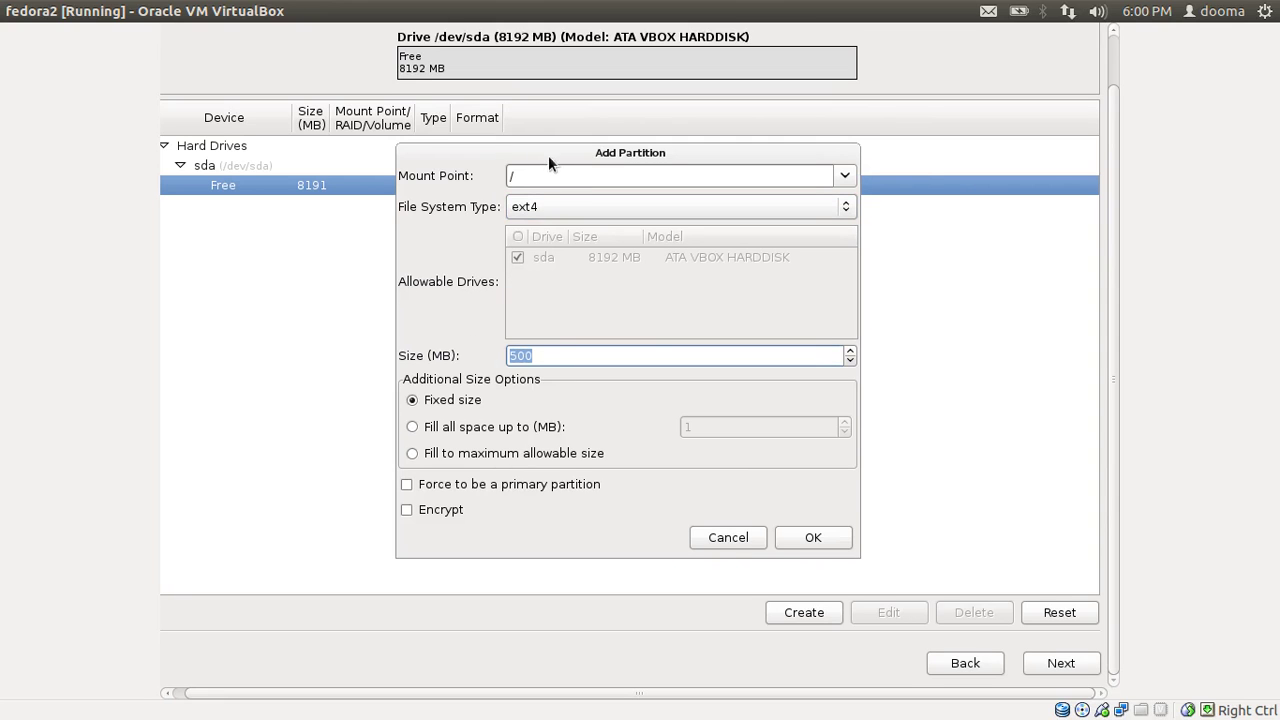
pyautogui.moveTo(548, 155); pyautogui.dragTo(616, 154)
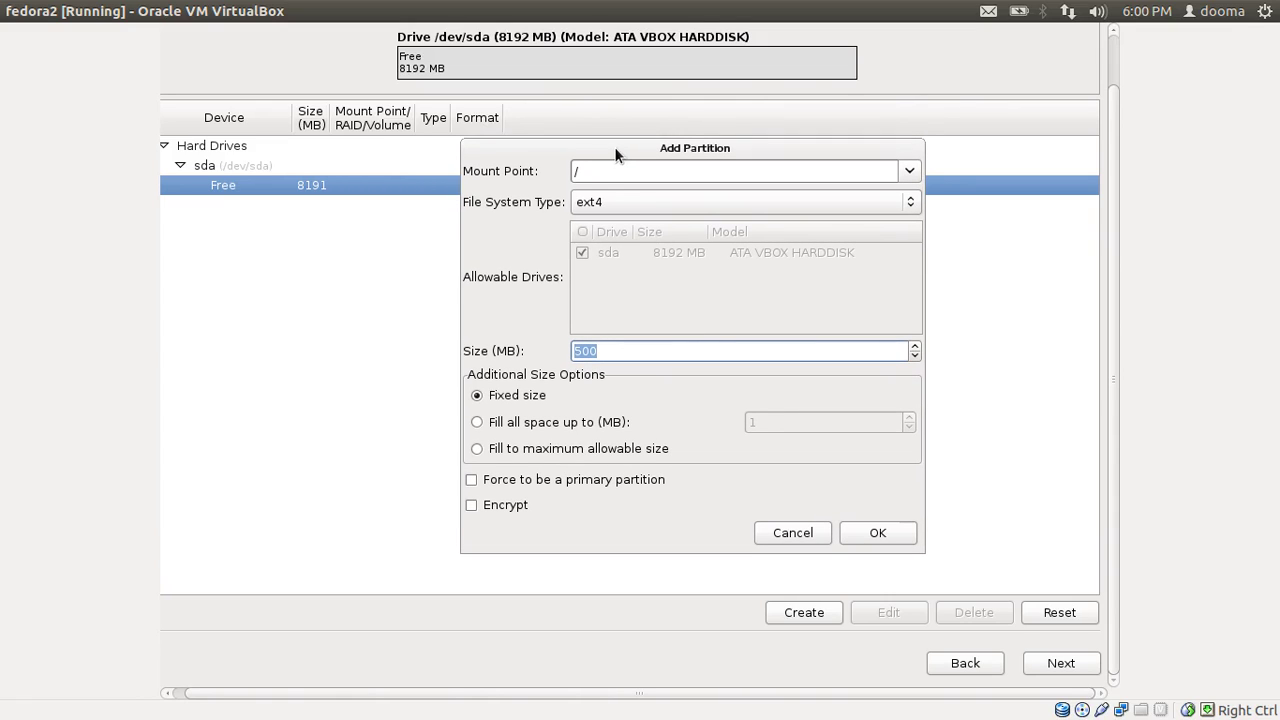
pyautogui.write('4000')
pyautogui.click(598, 482)
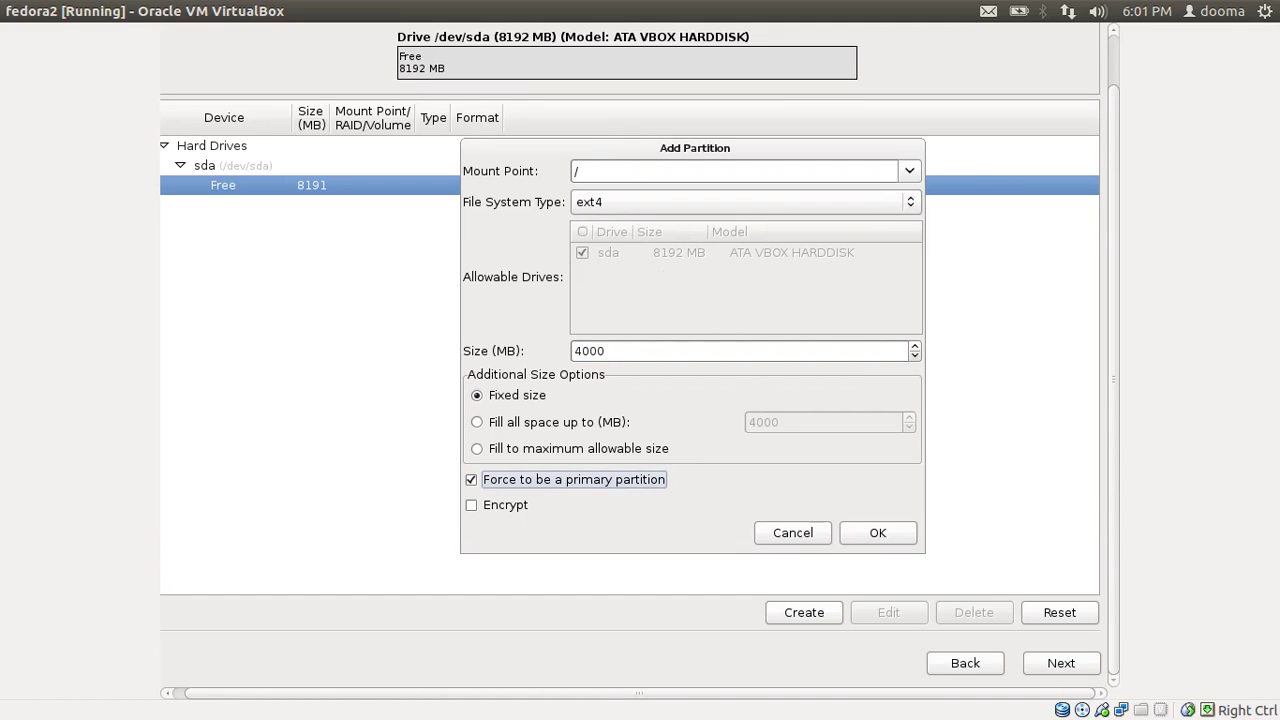
pyautogui.click(866, 533)
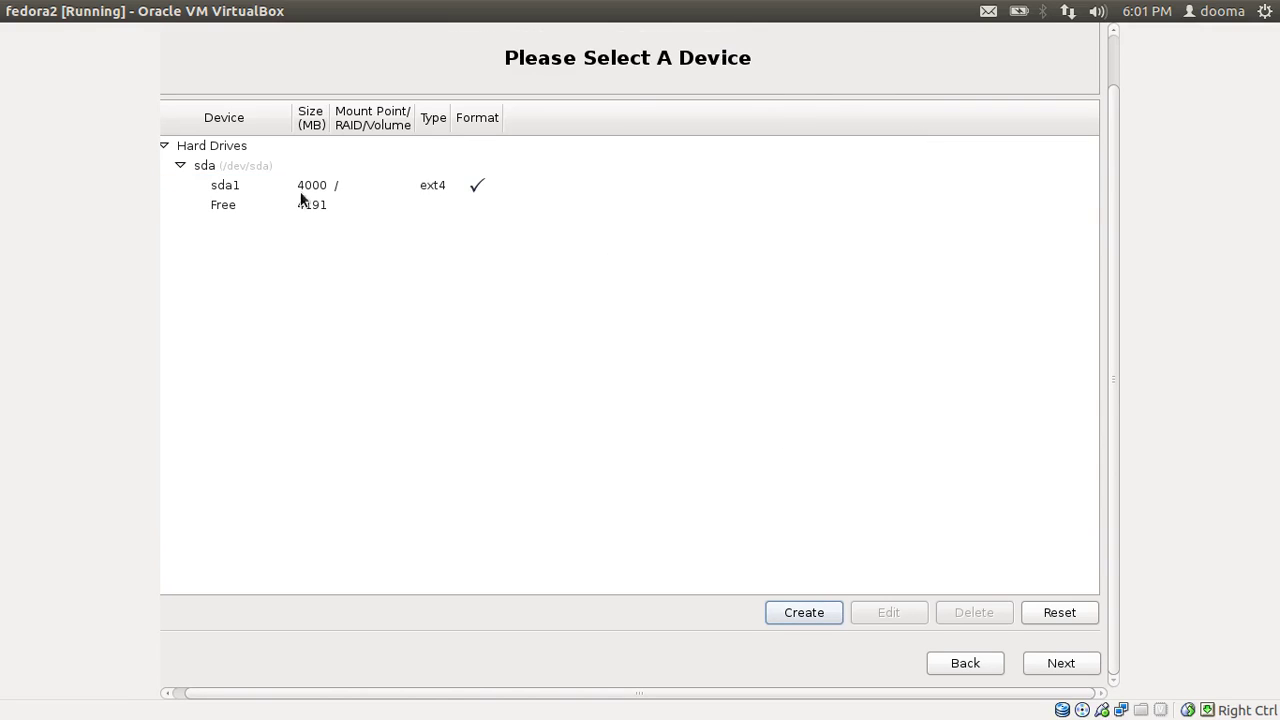
# - Start a second standard partition in the remaining free space of sda with mount point /home
pyautogui.click(230, 206)
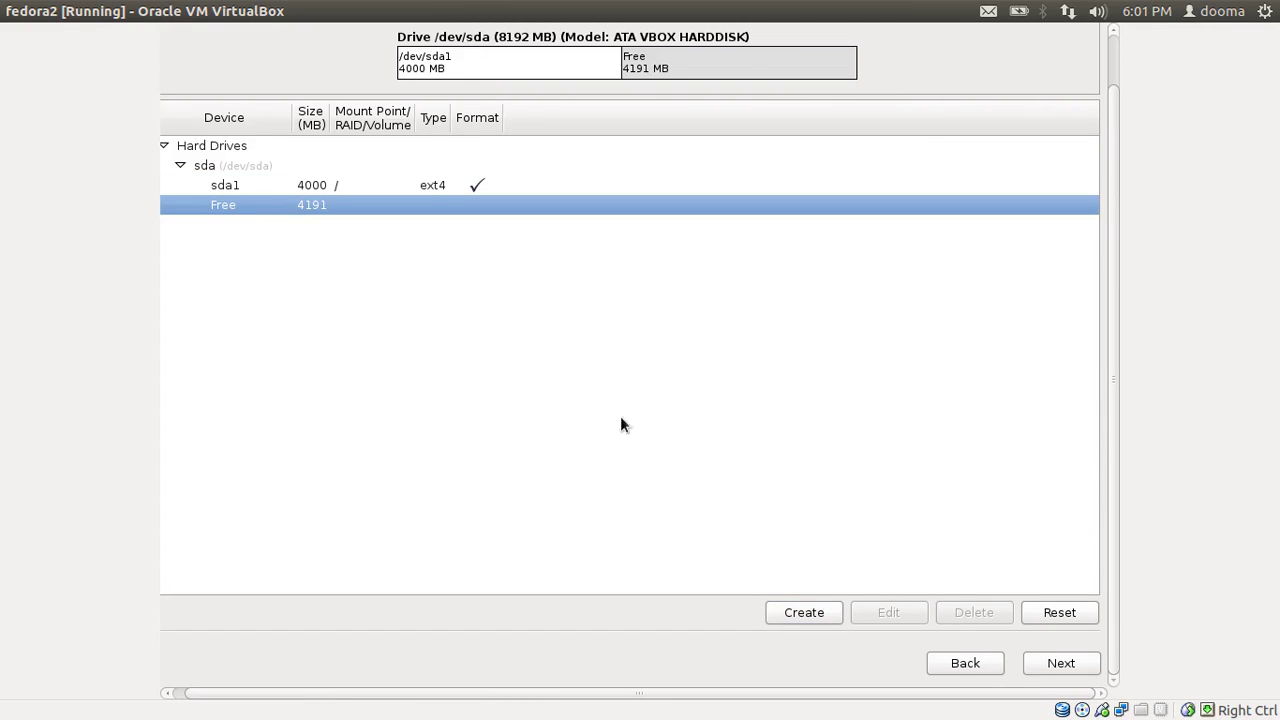
pyautogui.click(798, 610)
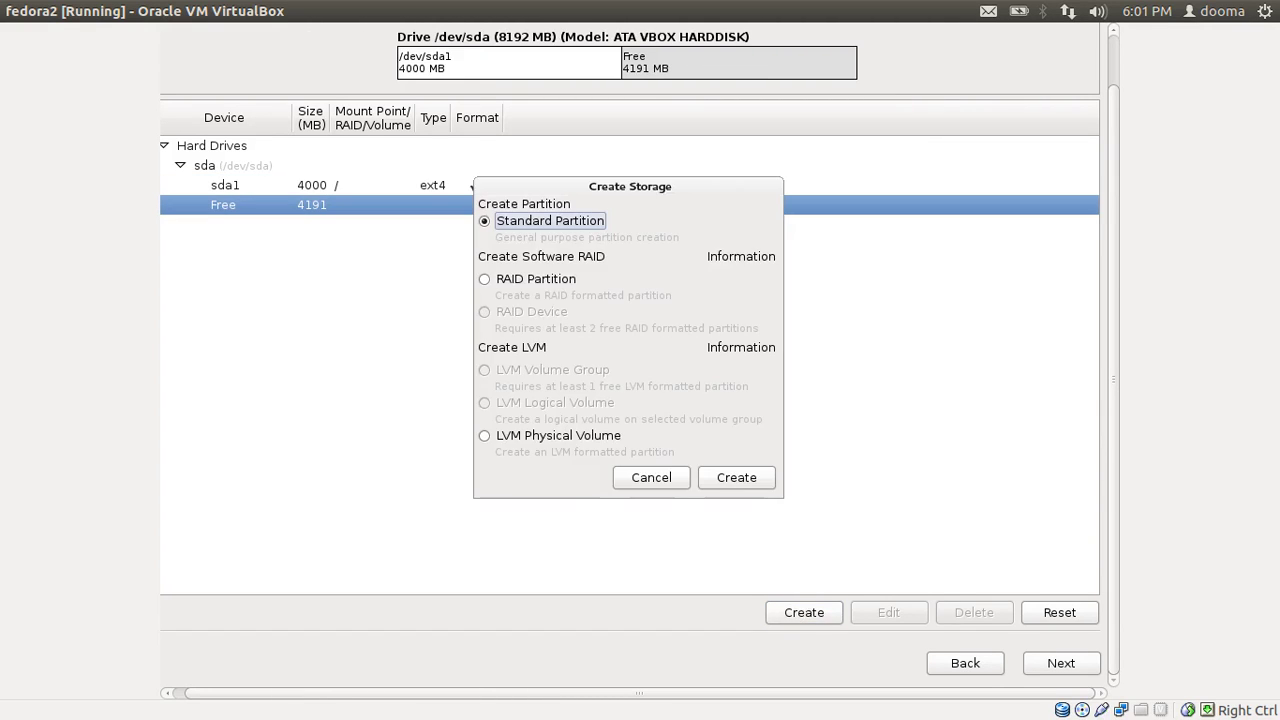
pyautogui.click(756, 486)
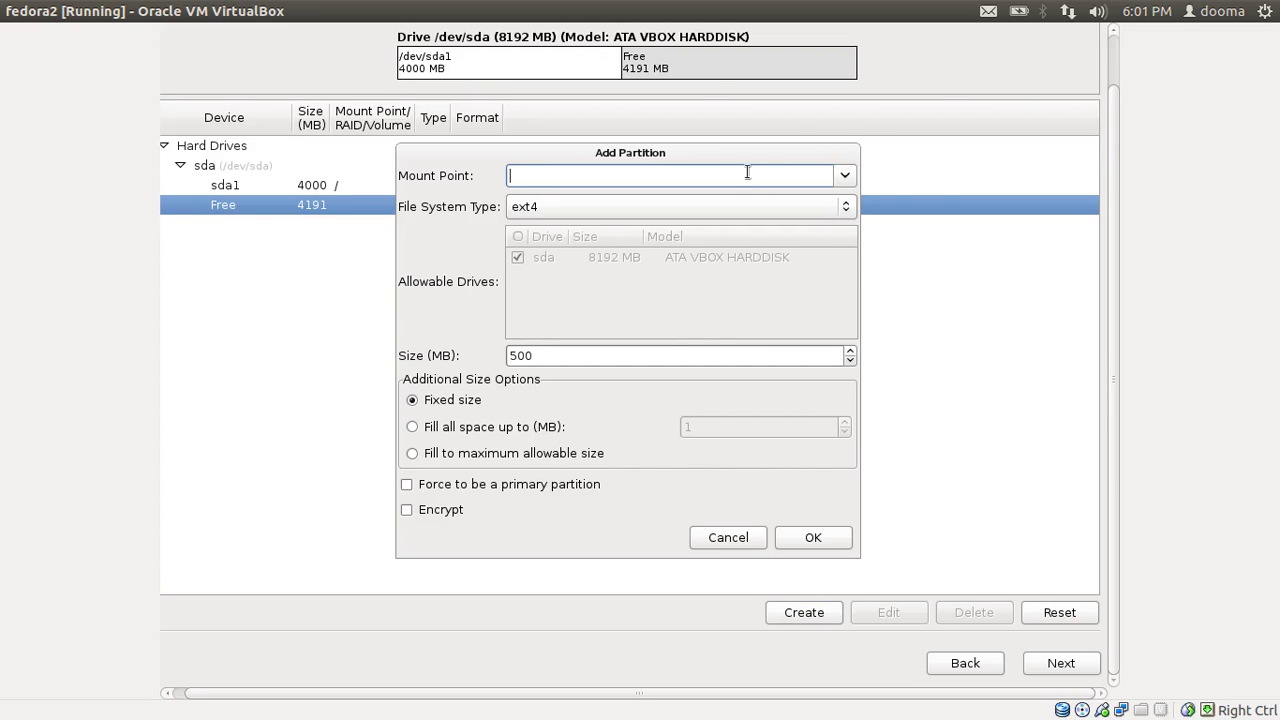
pyautogui.moveTo(746, 155); pyautogui.dragTo(1077, 117)
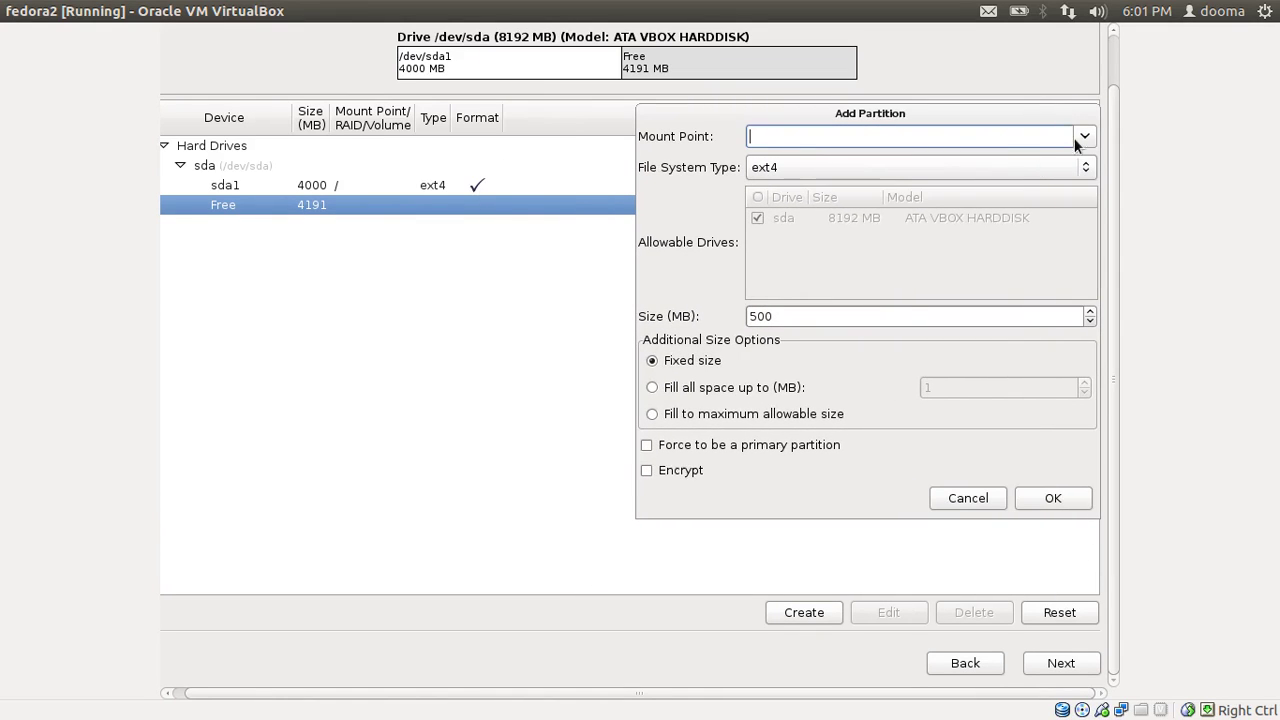
pyautogui.click(1082, 138)
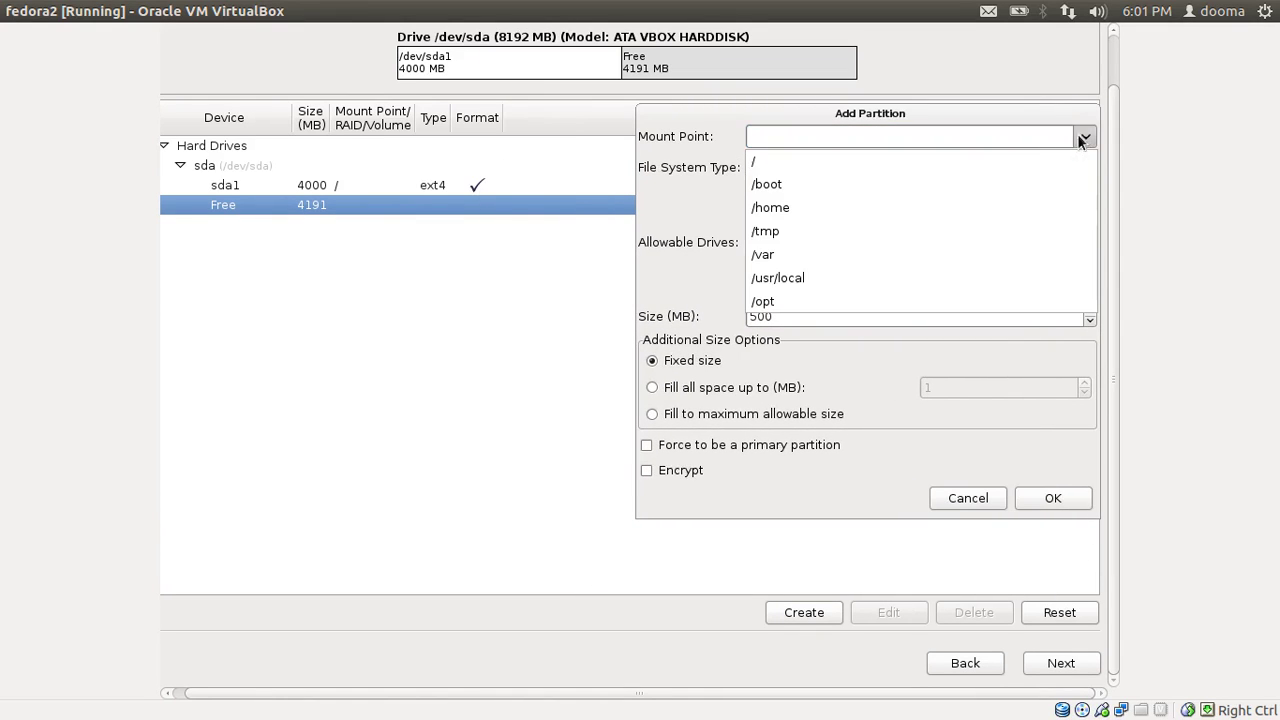
pyautogui.click(934, 207)
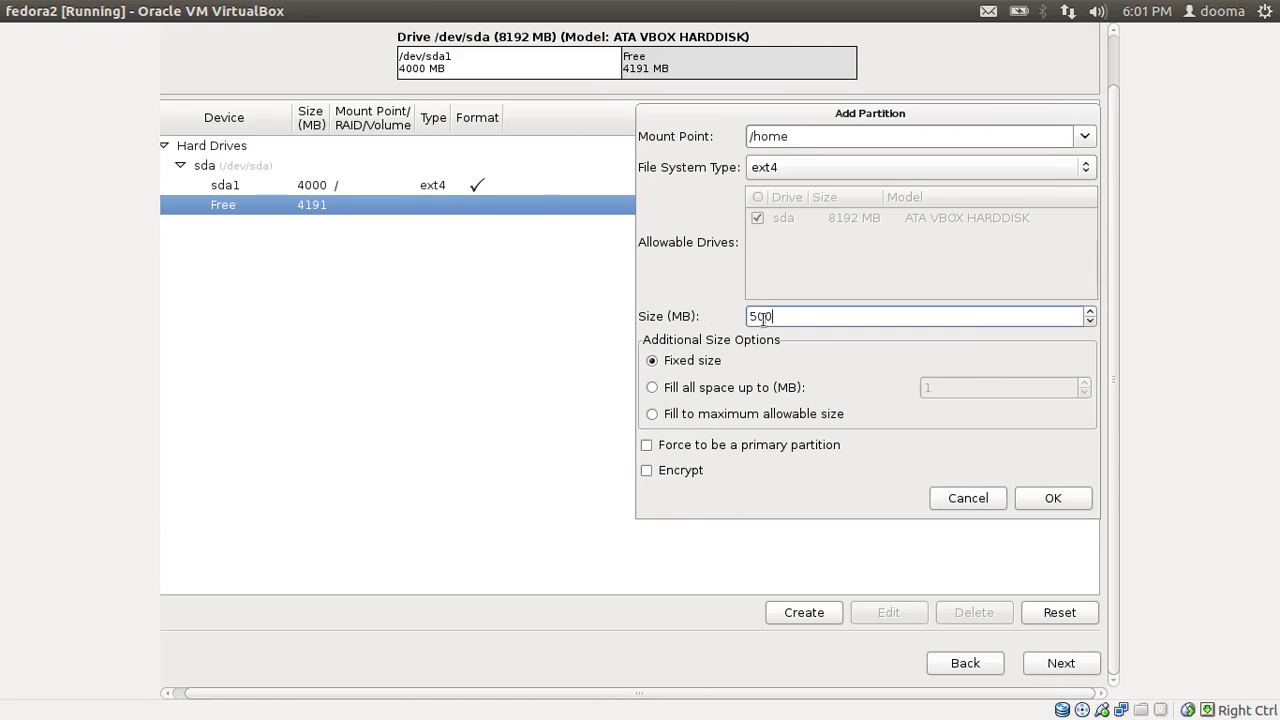
# - Set the /home partition's size to 4191 MB and add it
pyautogui.doubleClick(860, 318)
pyautogui.write('2')
pyautogui.press('BackSpace')
pyautogui.write('54')
pyautogui.press('BackSpace')
pyautogui.write('4')
pyautogui.write('1')
pyautogui.write('9')
pyautogui.press('BackSpace')
pyautogui.write('91')
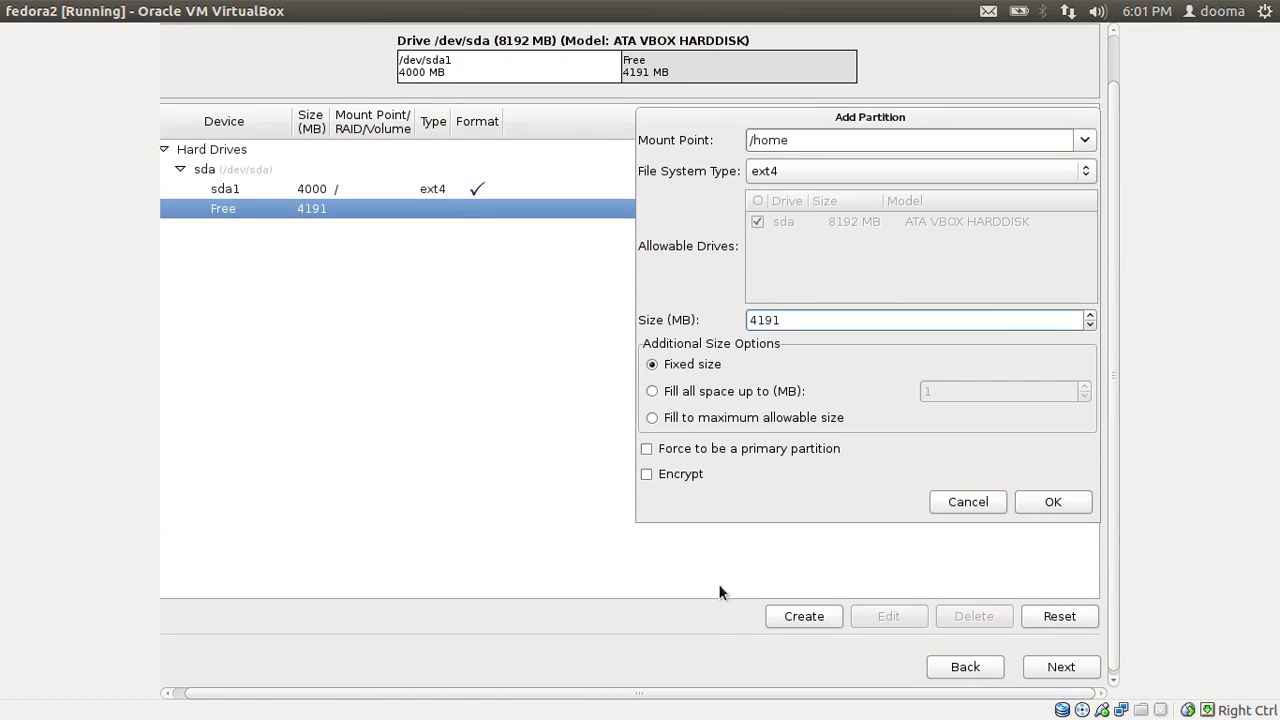
pyautogui.click(1054, 503)
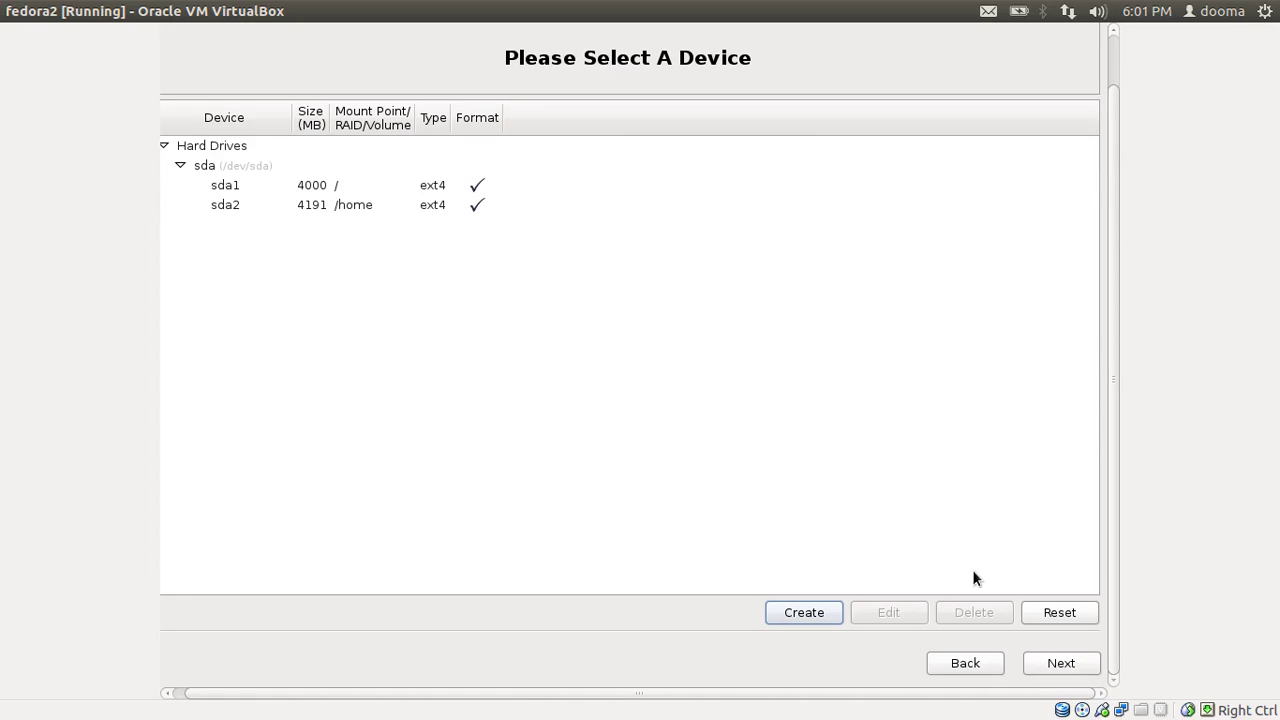
# - Continue without a swap partition, approve formatting /dev/sda and write the partitioning changes to disk
pyautogui.click(1060, 664)
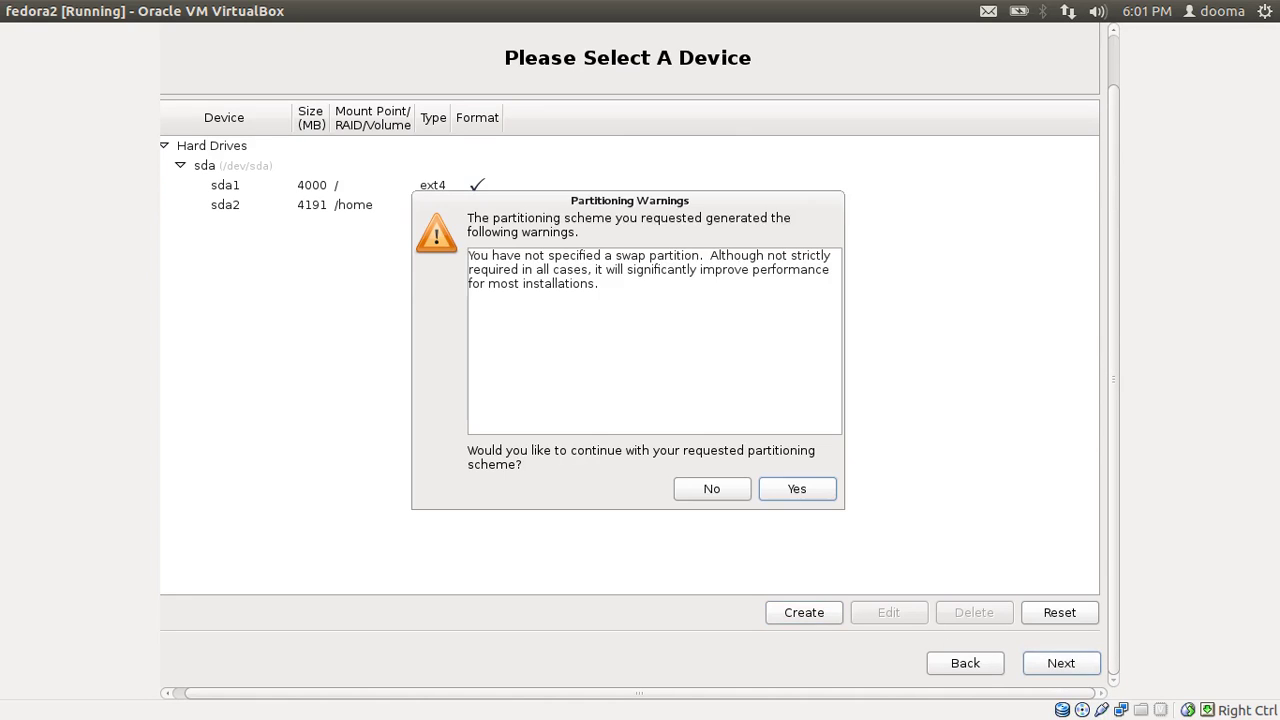
pyautogui.click(796, 492)
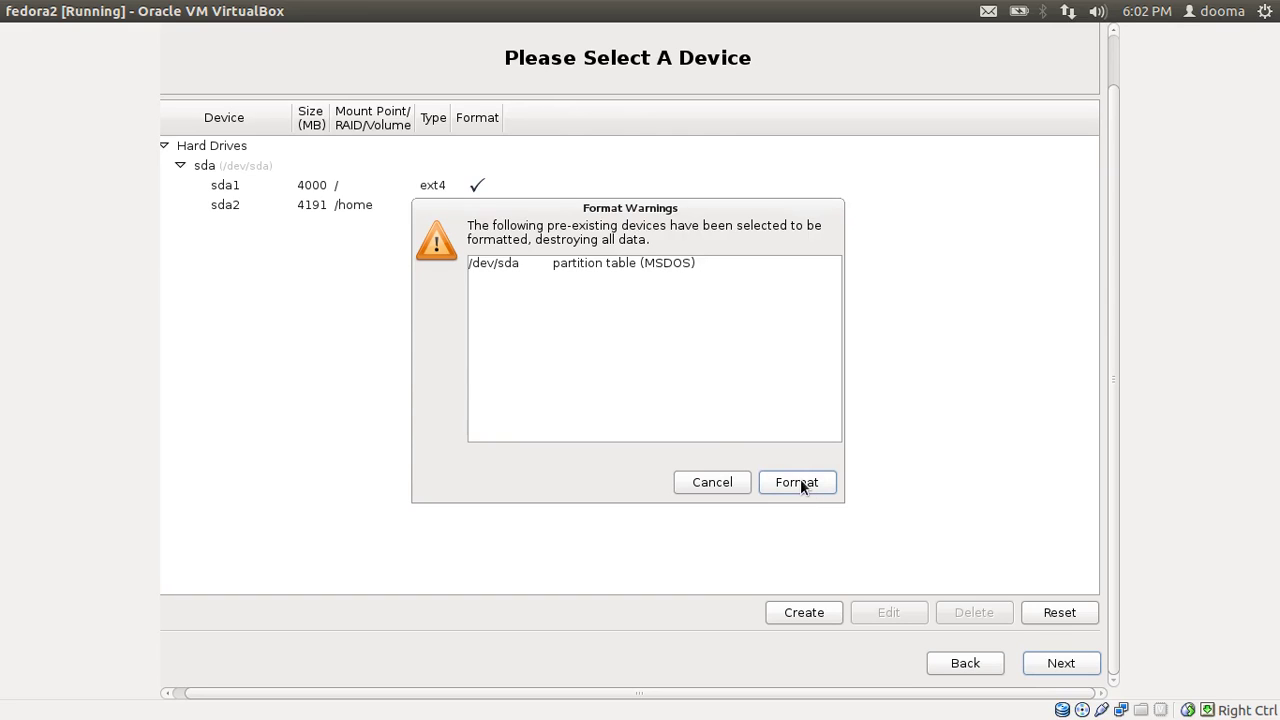
pyautogui.click(799, 483)
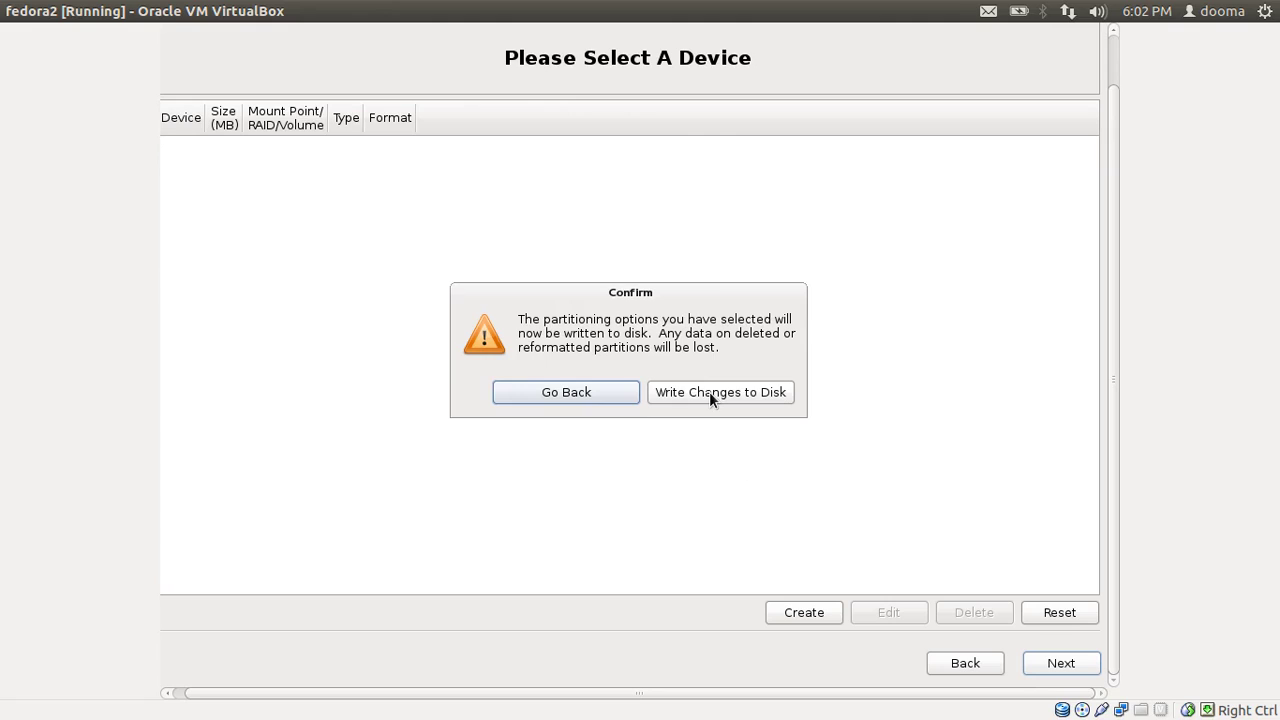
pyautogui.click(709, 391)
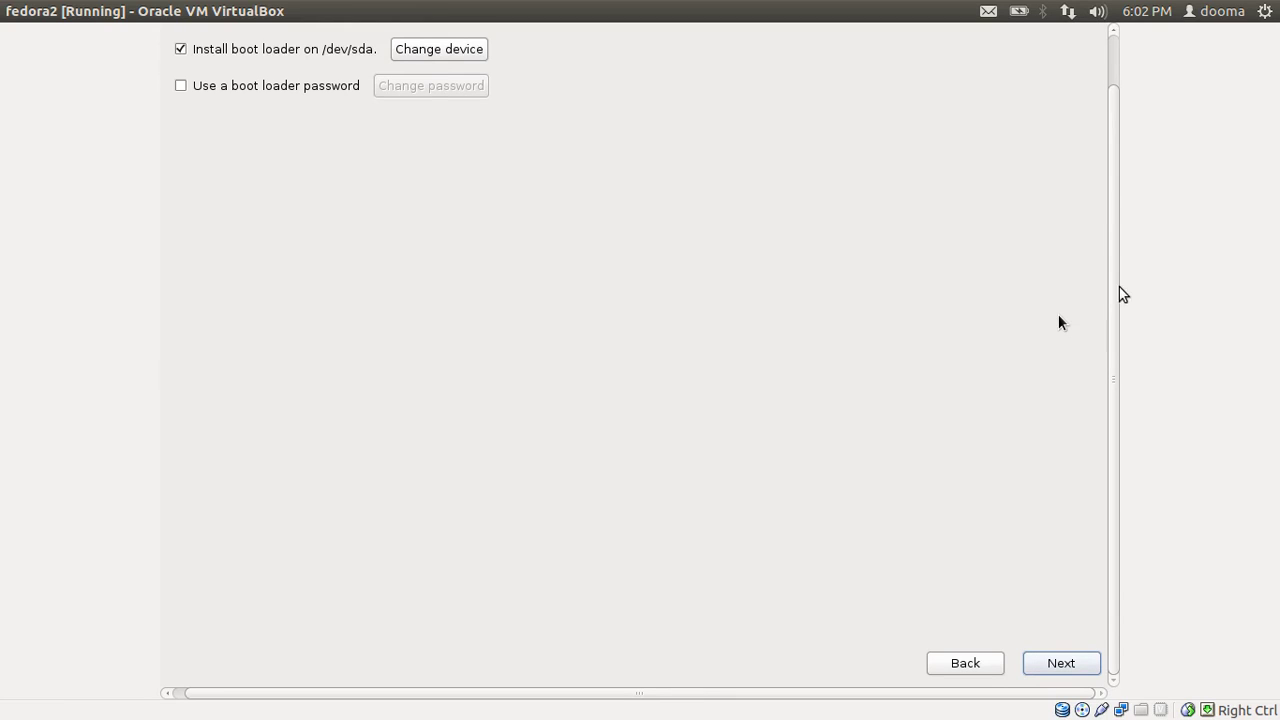
# - Open the boot loader device options and confirm Master Boot Record - /dev/sda as the install location
pyautogui.moveTo(1116, 291); pyautogui.dragTo(1112, 191)
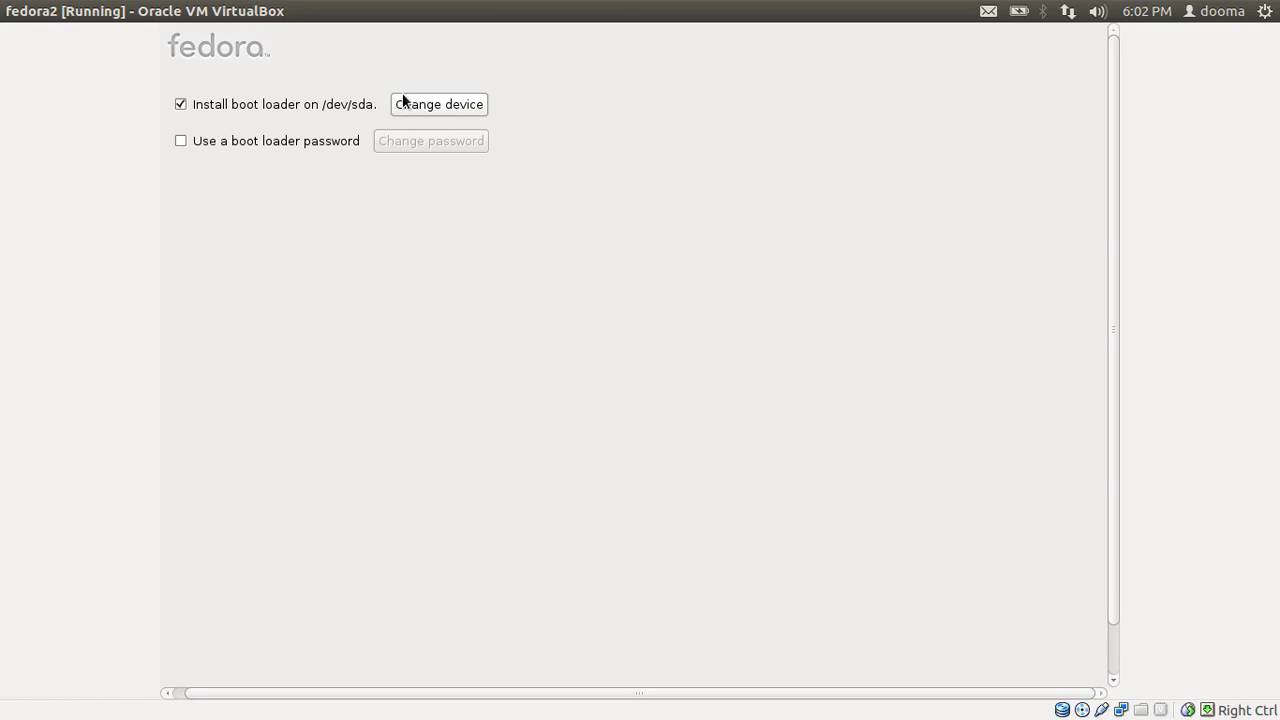
pyautogui.click(463, 102)
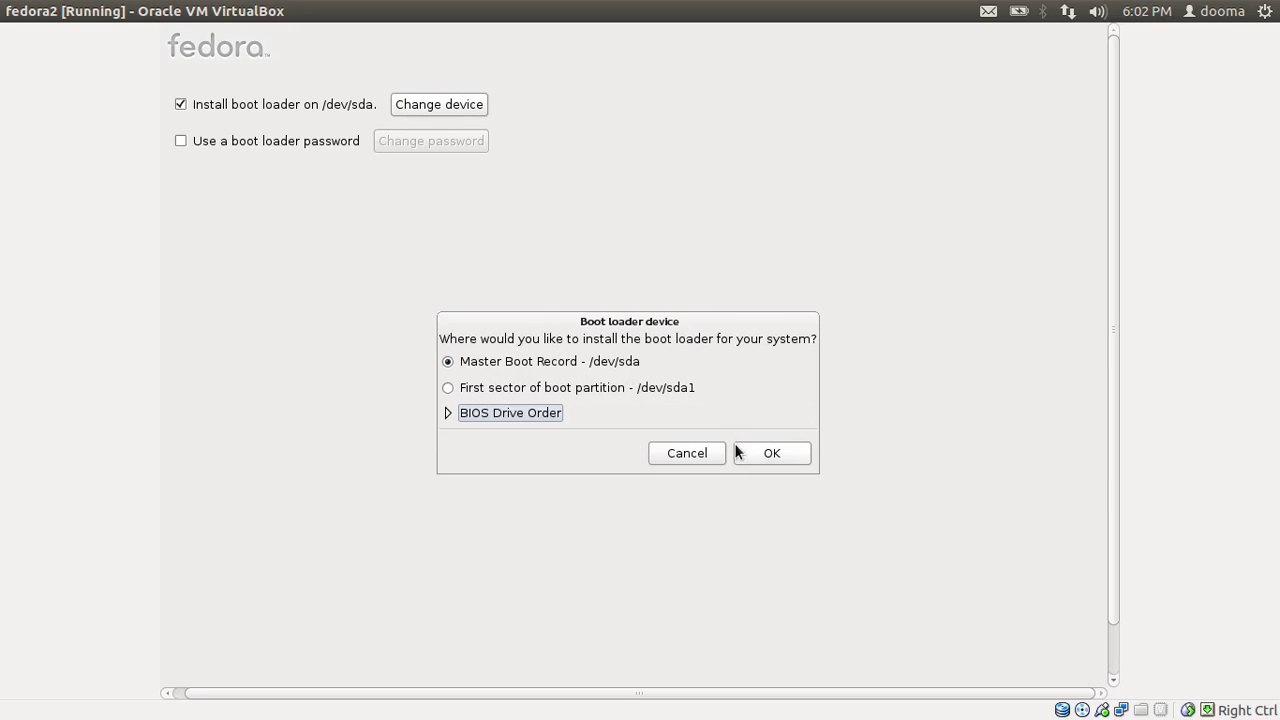
pyautogui.click(757, 453)
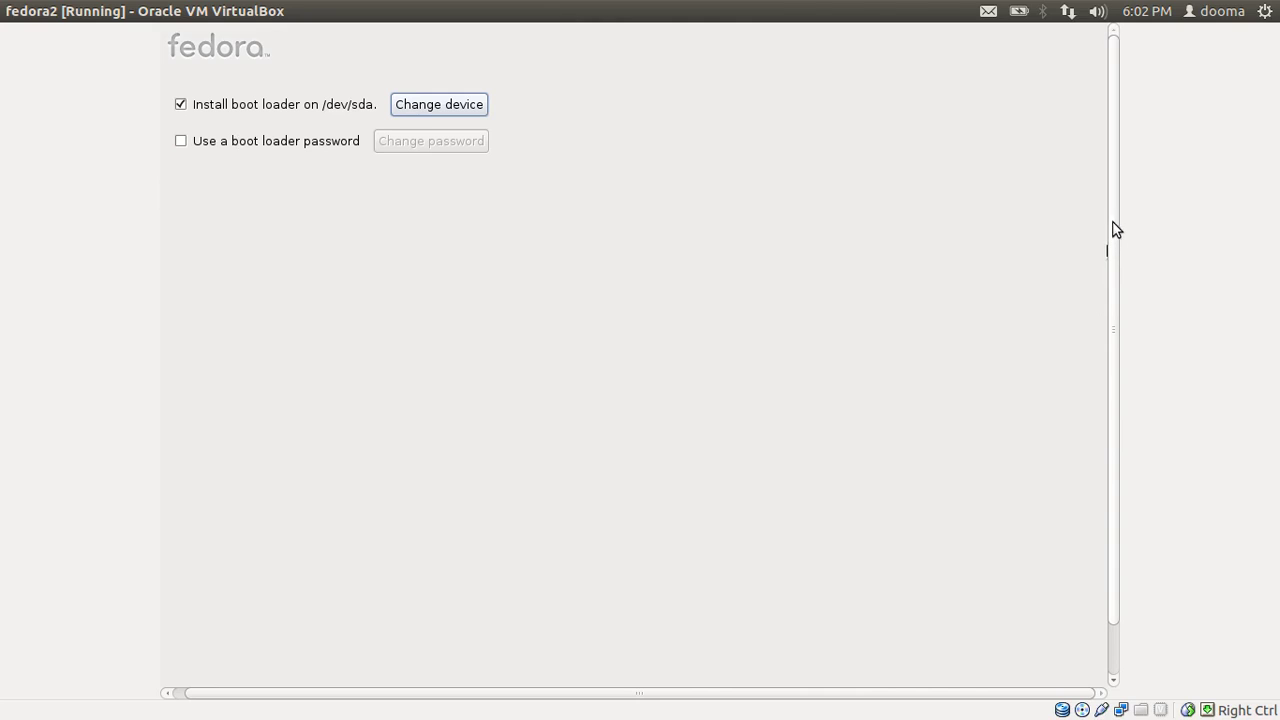
pyautogui.scroll(-2, 1114, 226)
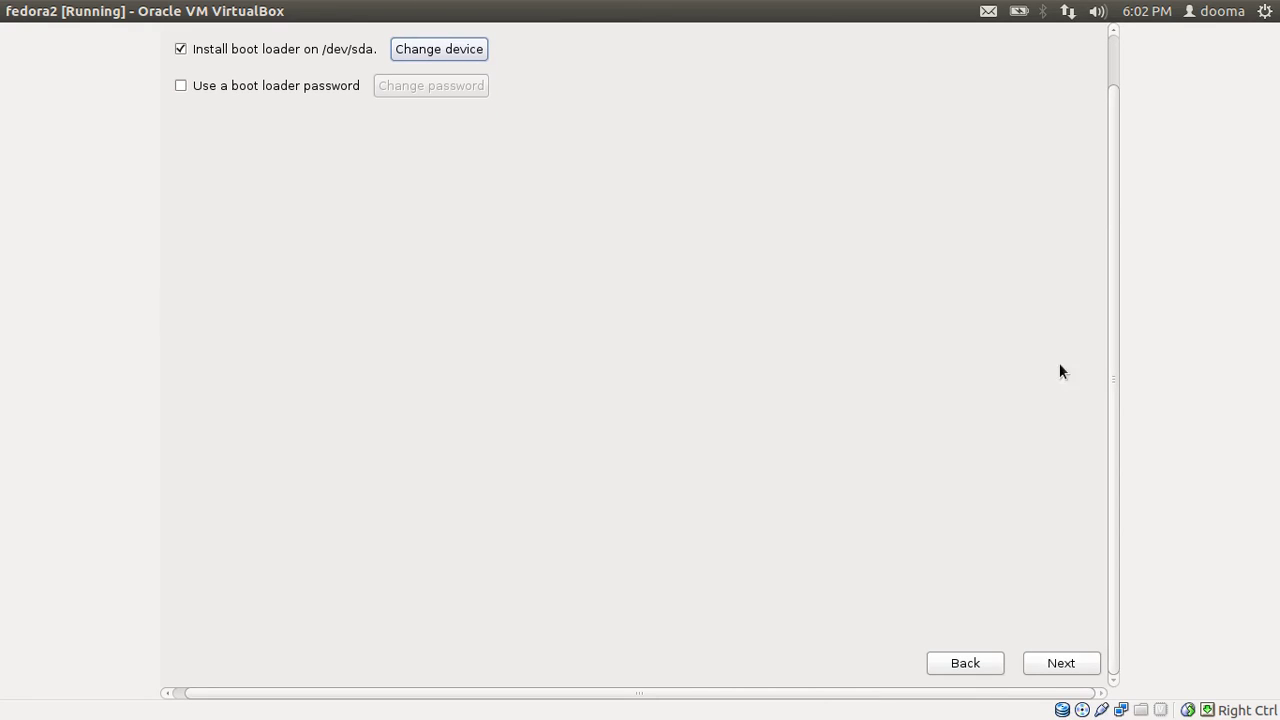
# - Accept the boot loader on /dev/sda and start installing the Graphical Desktop software set from the Installation Repo
pyautogui.click(1062, 664)
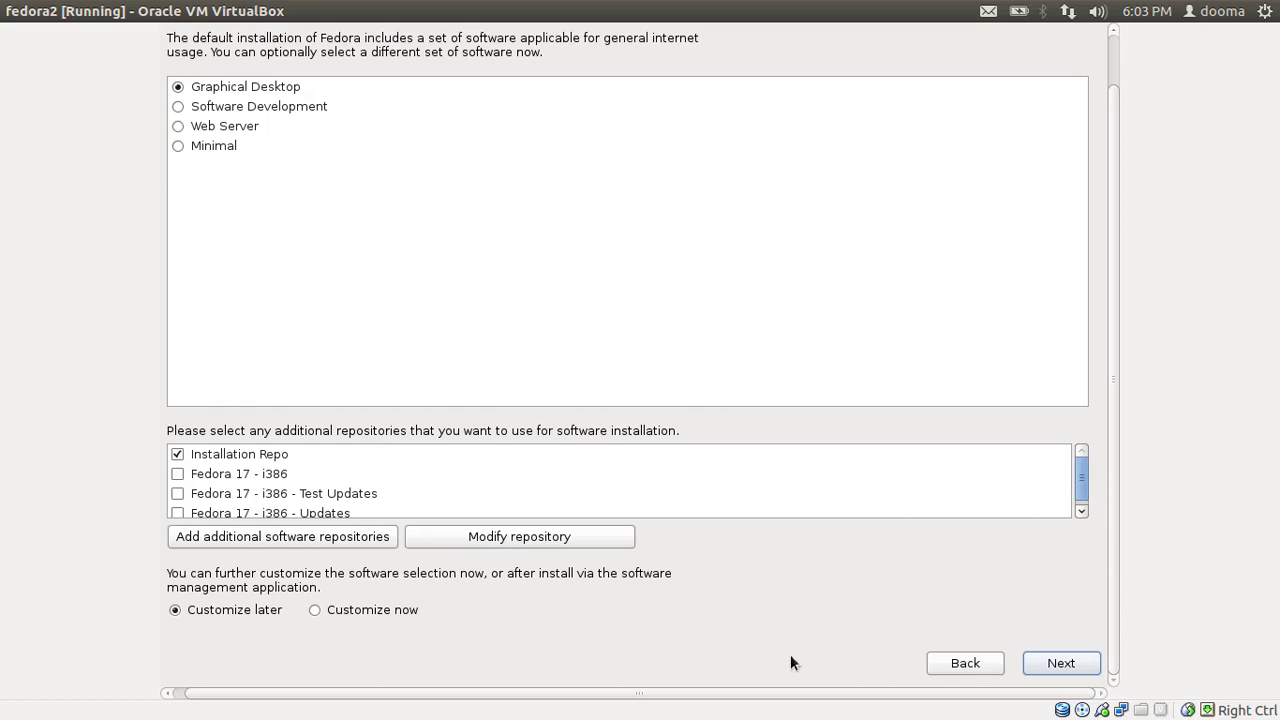
pyautogui.click(1063, 665)
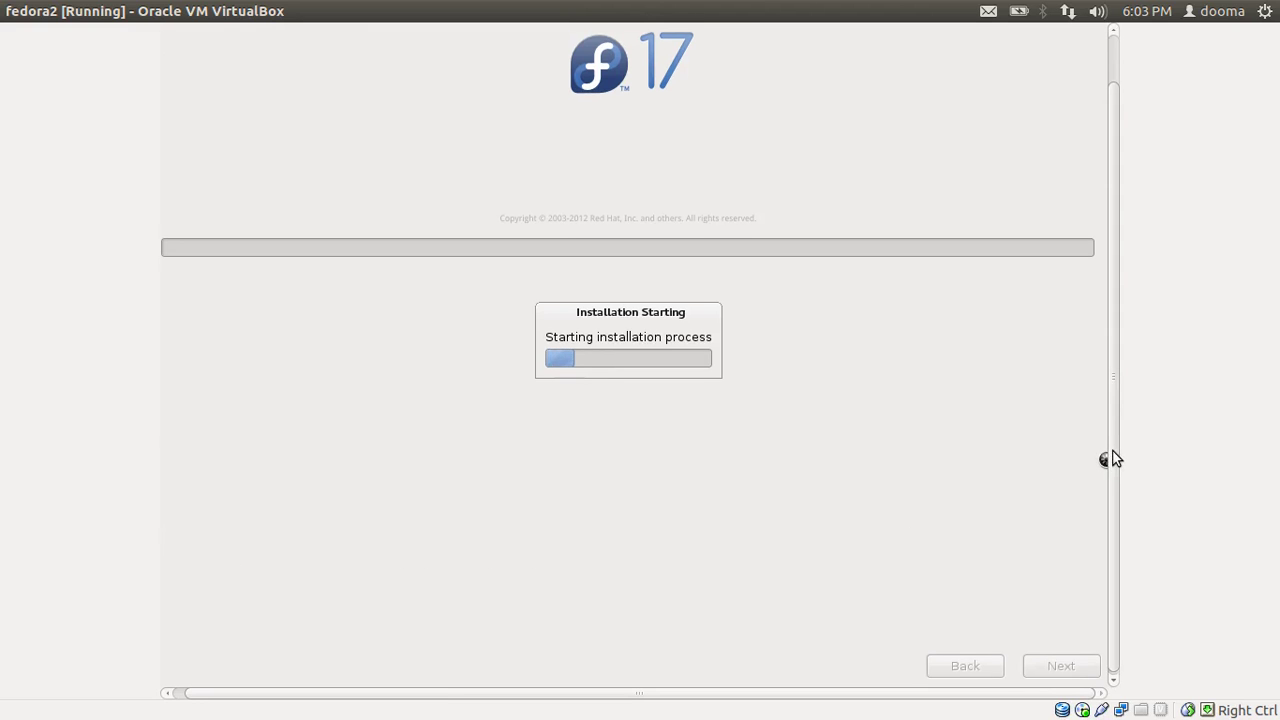
pyautogui.moveTo(1113, 453); pyautogui.dragTo(1119, 402)
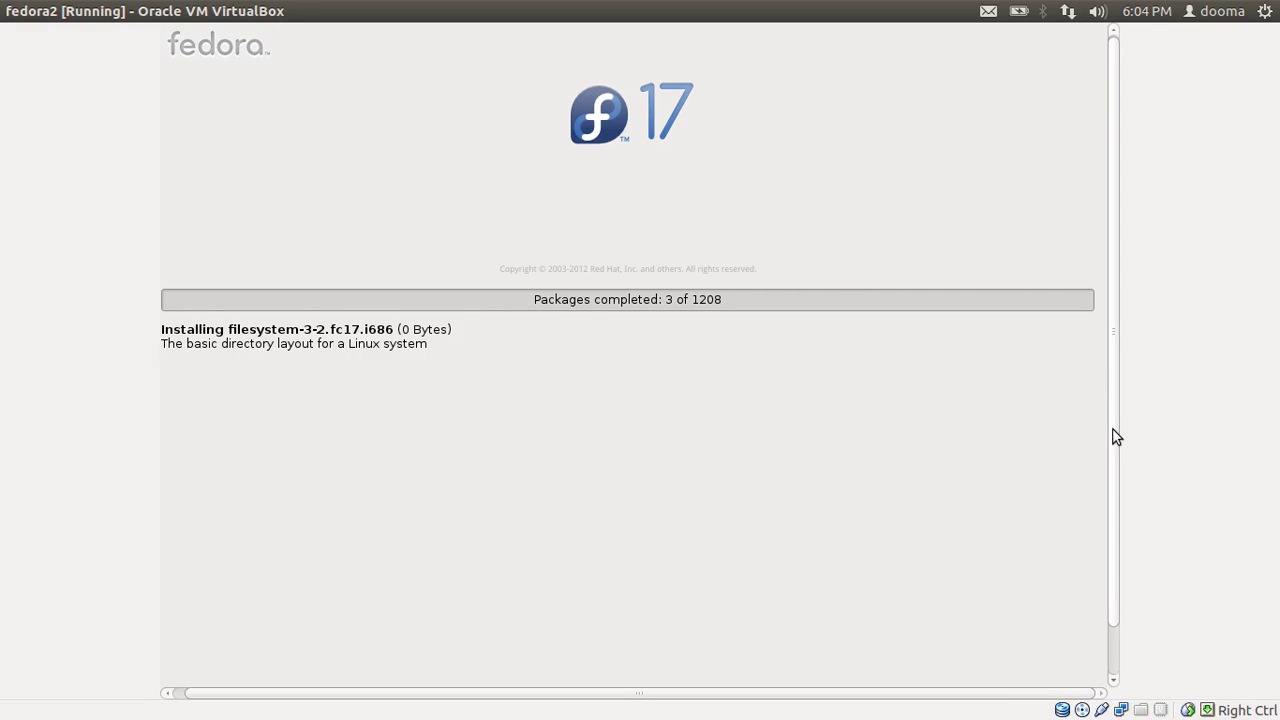
pyautogui.moveTo(1112, 443); pyautogui.dragTo(1109, 485)
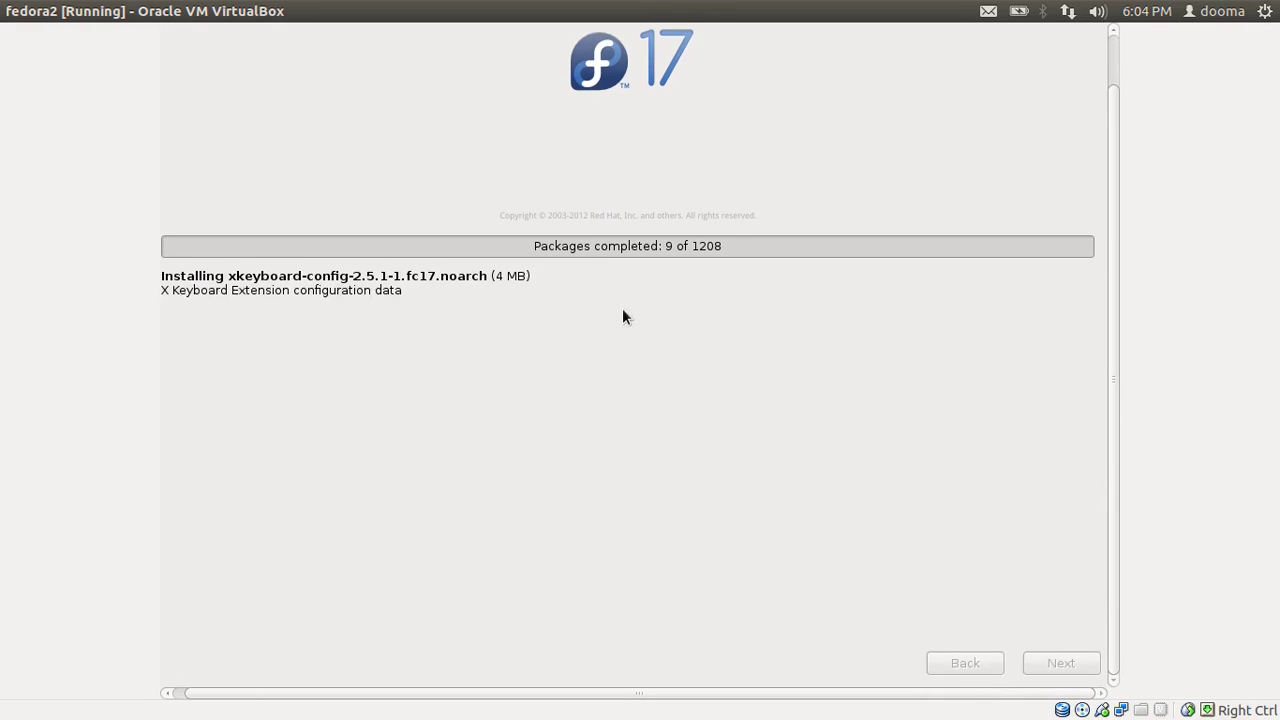
pyautogui.moveTo(3, 57)
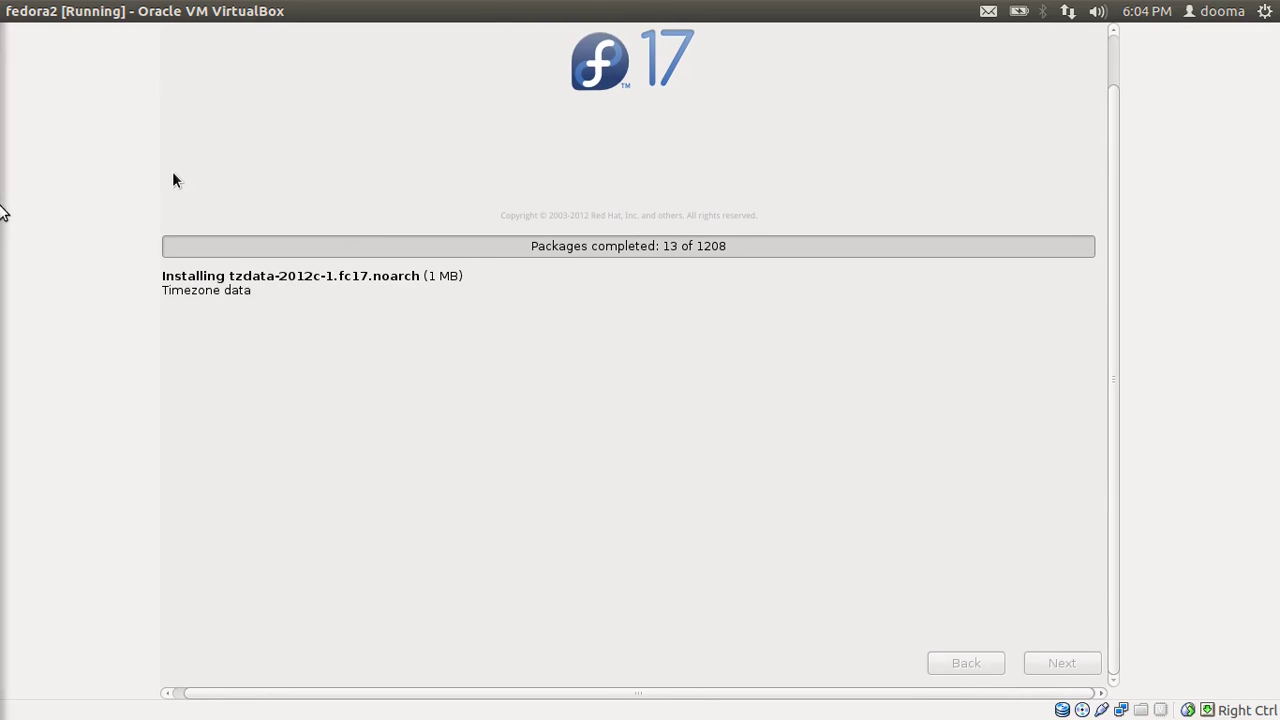
pyautogui.click(10, 207)
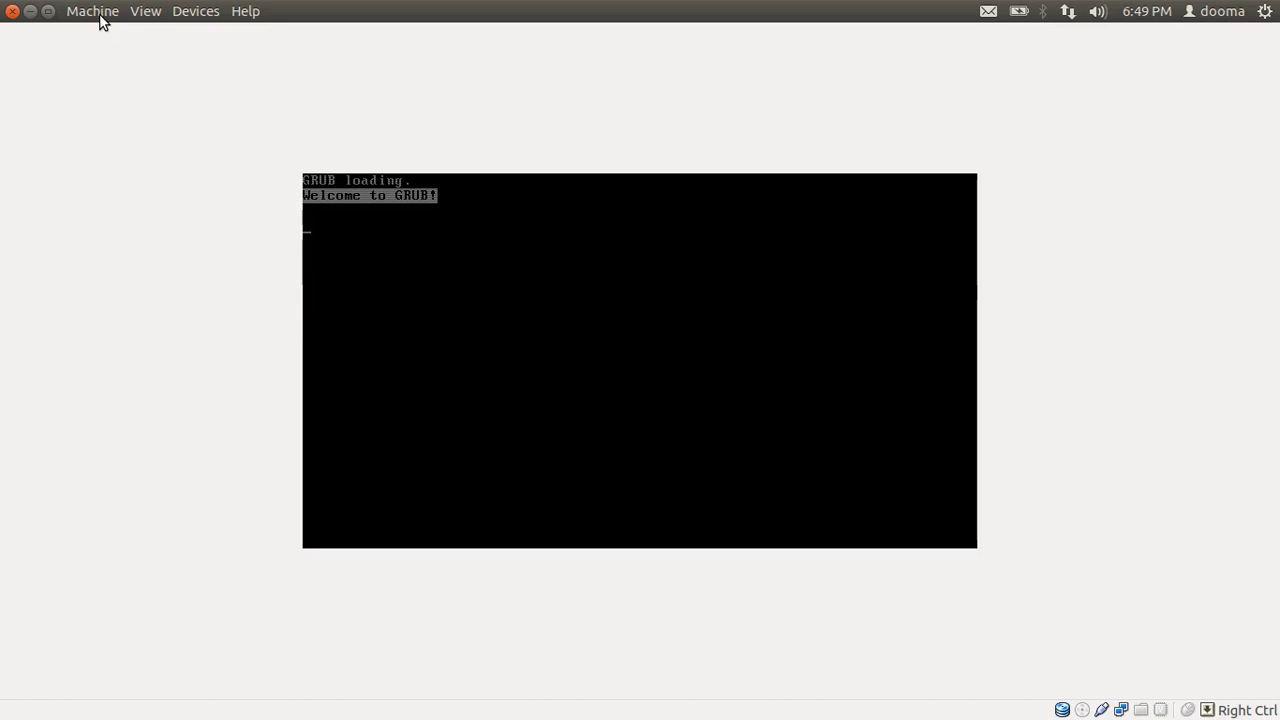
# - Resume the paused fedora2 virtual machine so it continues booting
pyautogui.click(100, 20)
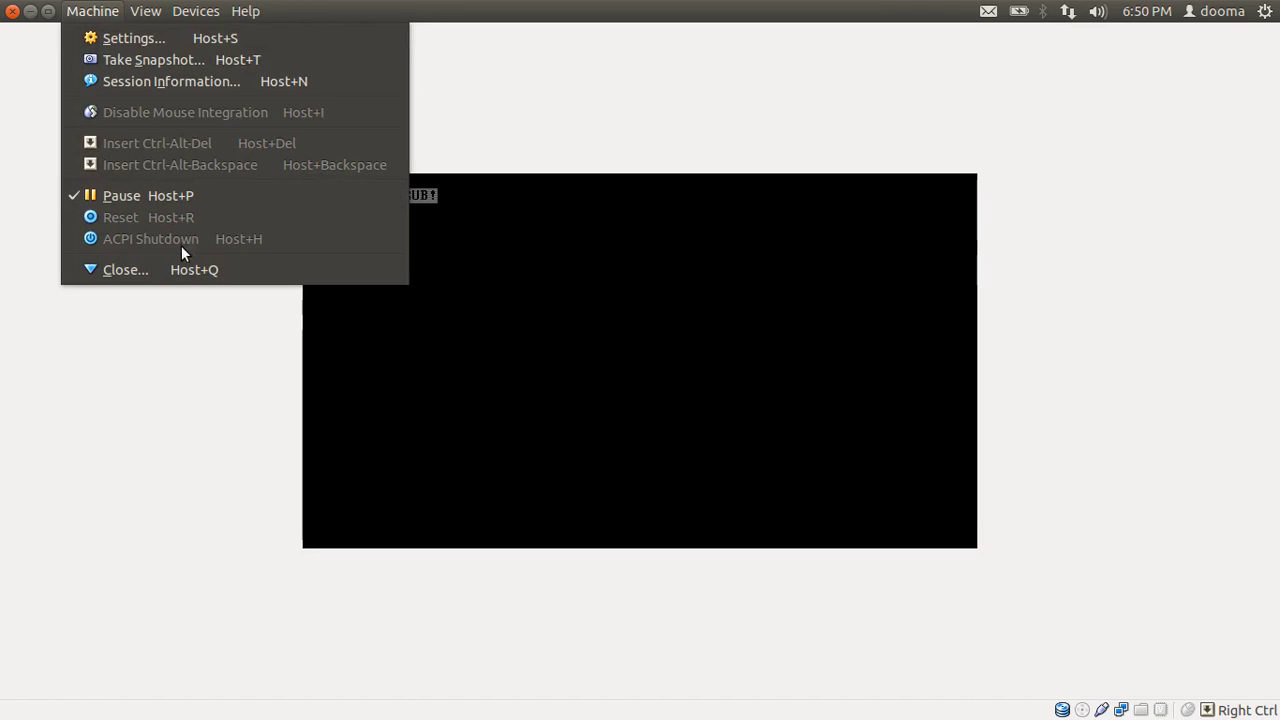
pyautogui.click(178, 196)
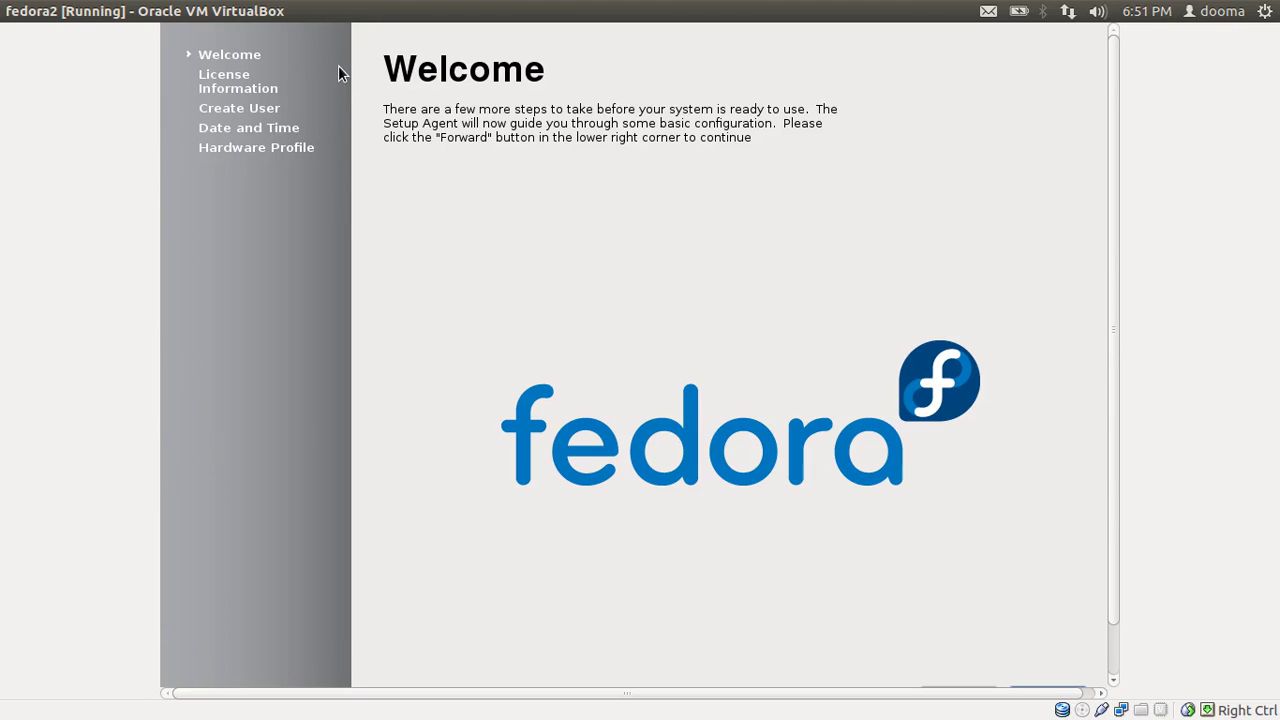
# - Proceed through the Welcome and License Information pages of the first-boot setup
pyautogui.scroll(-2, 1118, 386)
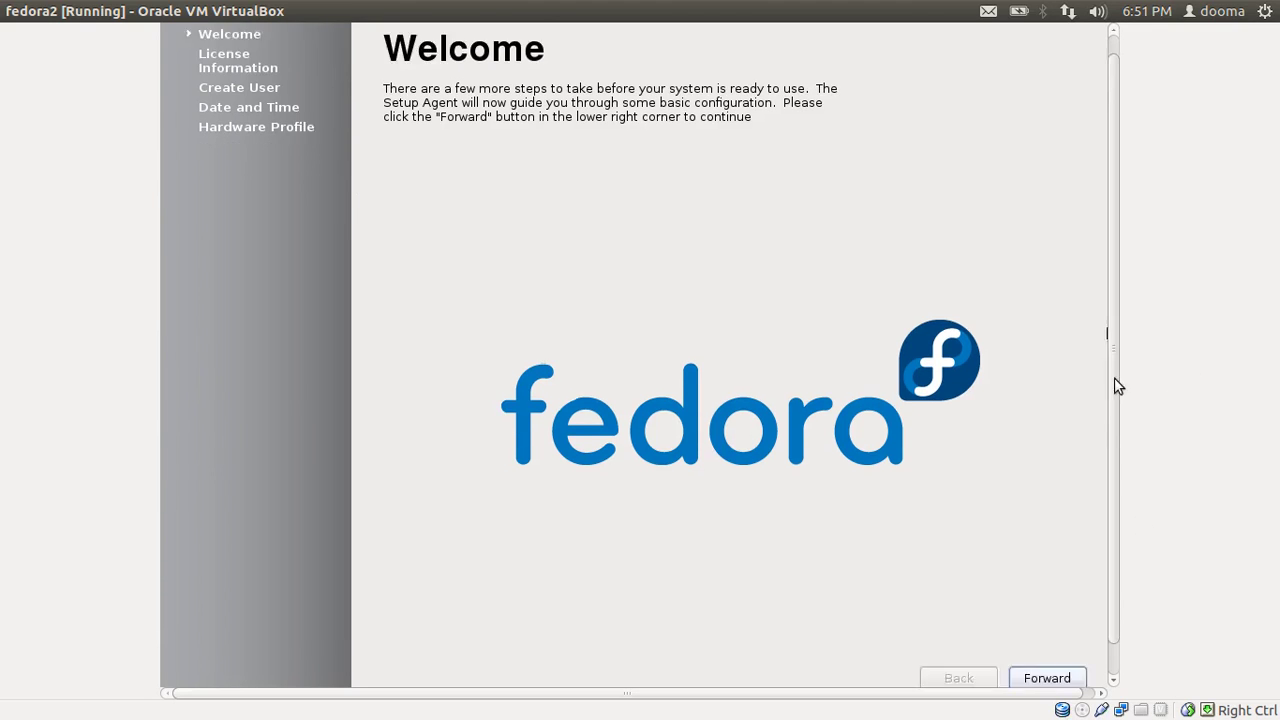
pyautogui.scroll(-2, 1118, 386)
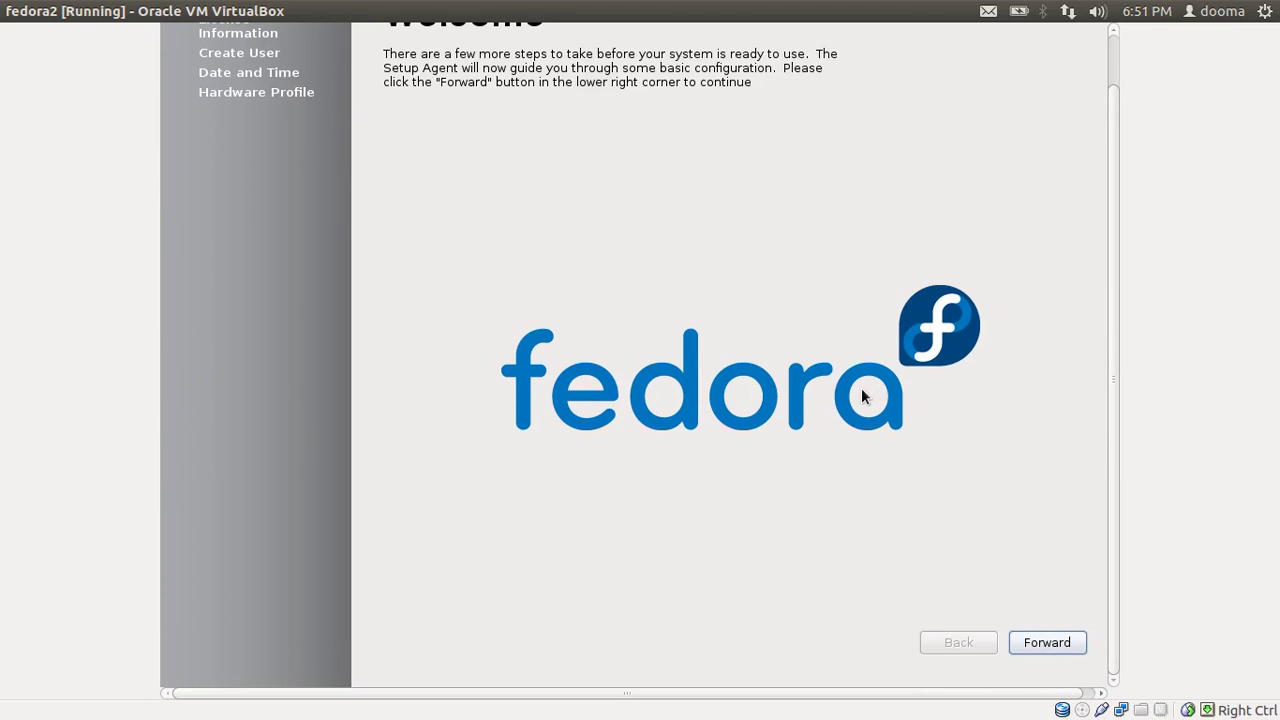
pyautogui.click(1068, 643)
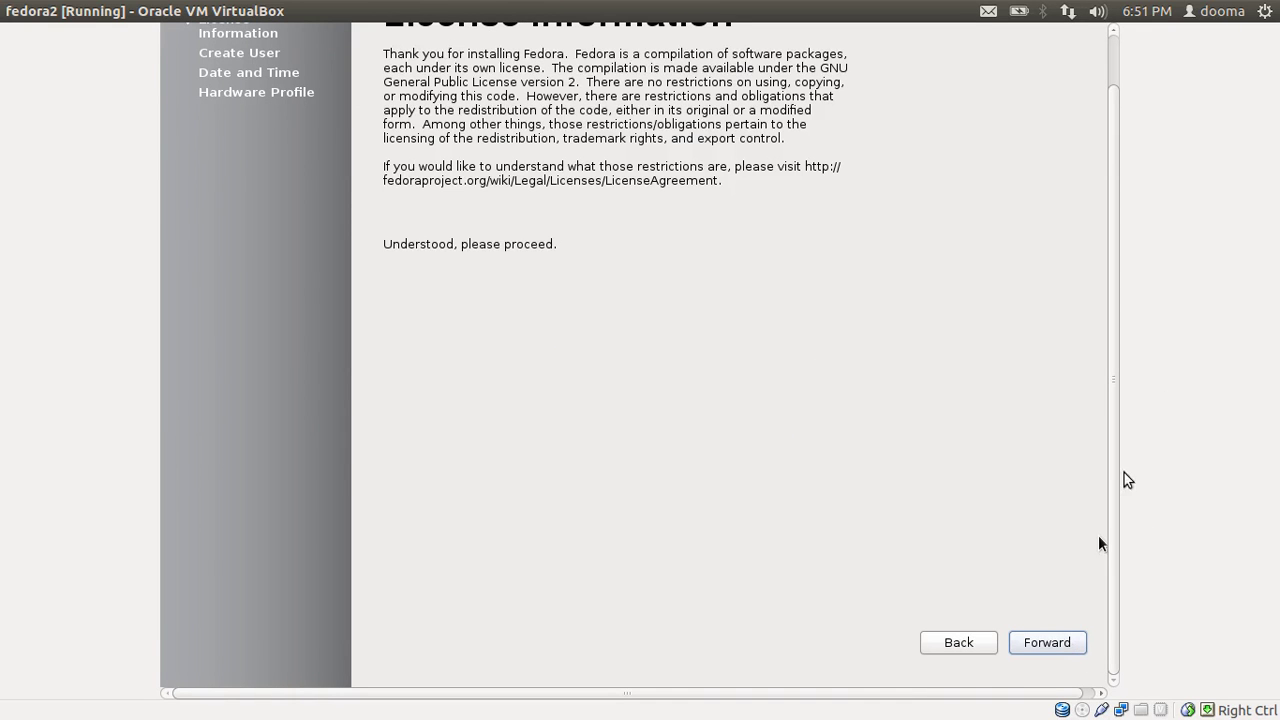
pyautogui.scroll(1, 1123, 478)
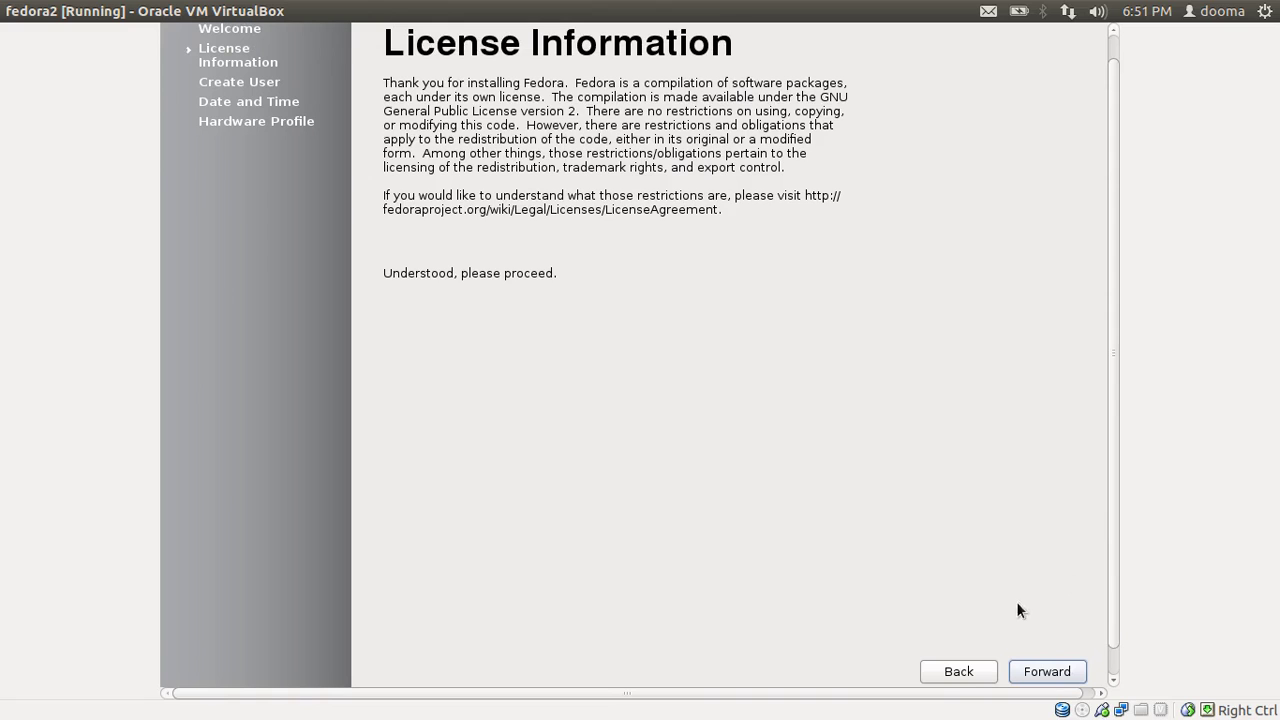
pyautogui.click(1030, 667)
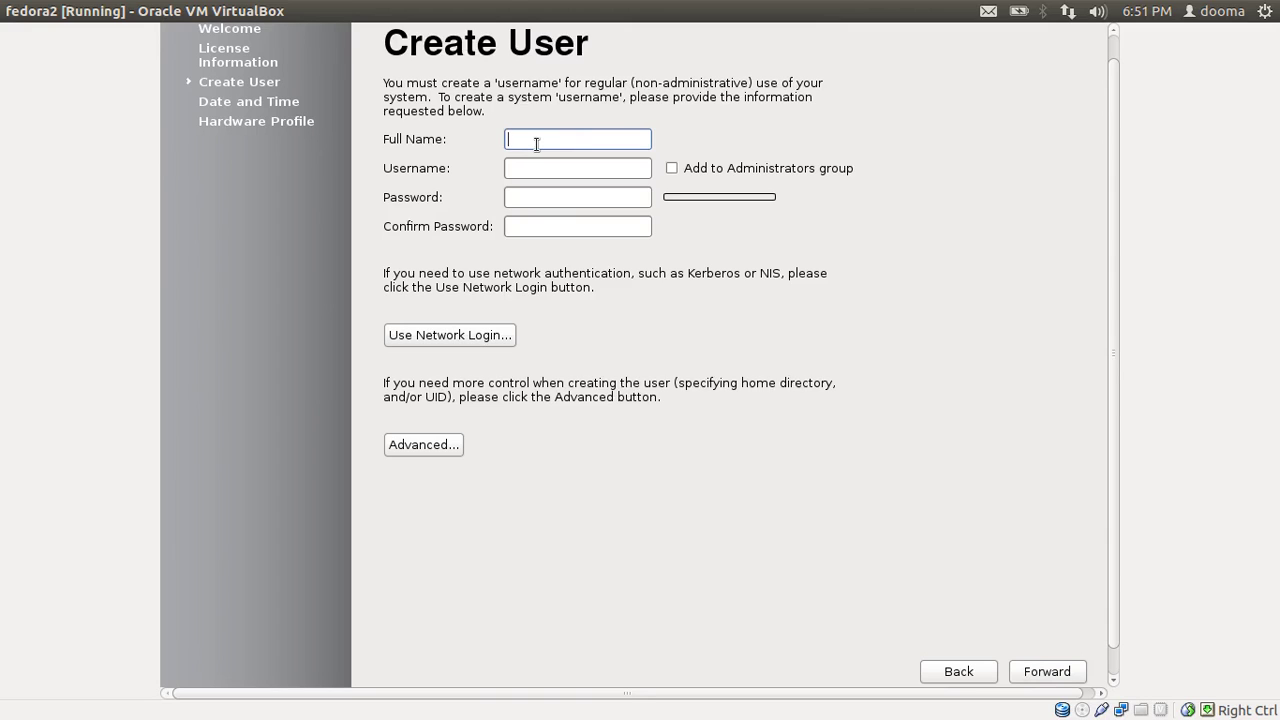
# - Enter the new user's full name, then set and confirm the account password
pyautogui.write('Dooma')
pyautogui.click(540, 194)
pyautogui.write('•••••••')
pyautogui.press('Tab')
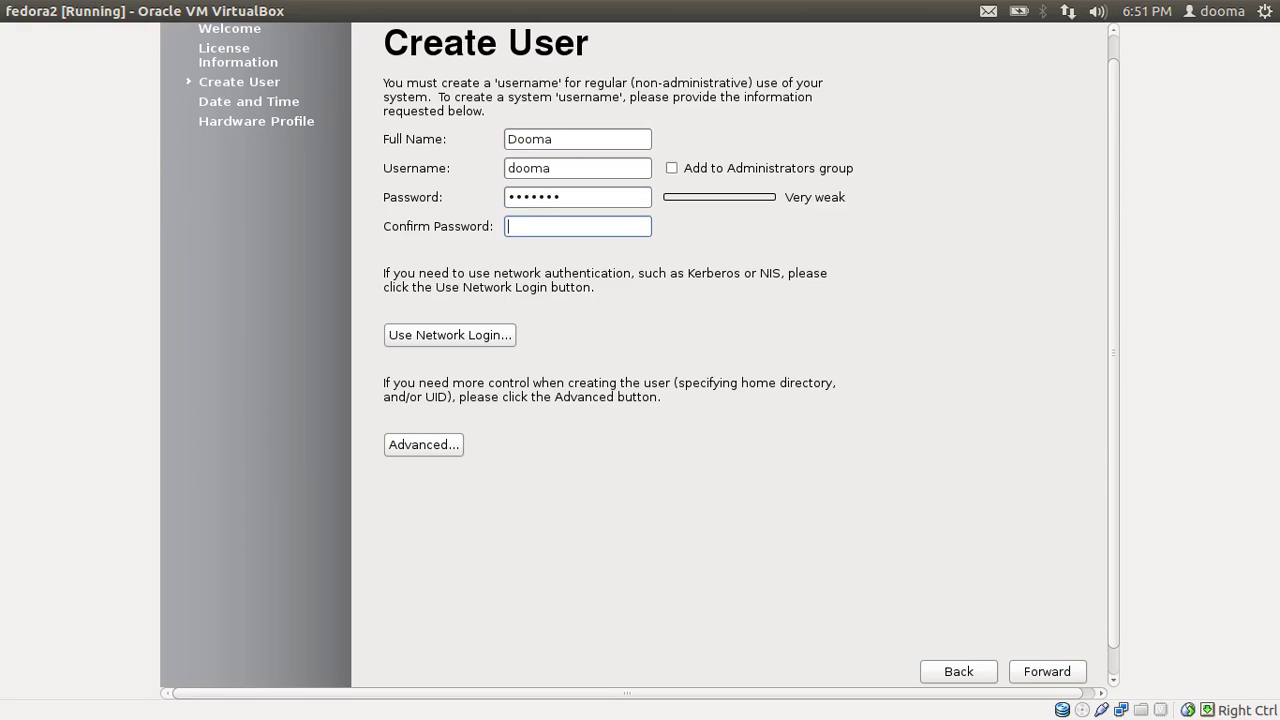
pyautogui.write('••')
pyautogui.press('BackSpace')
pyautogui.press('BackSpace')
pyautogui.write('•••••••')
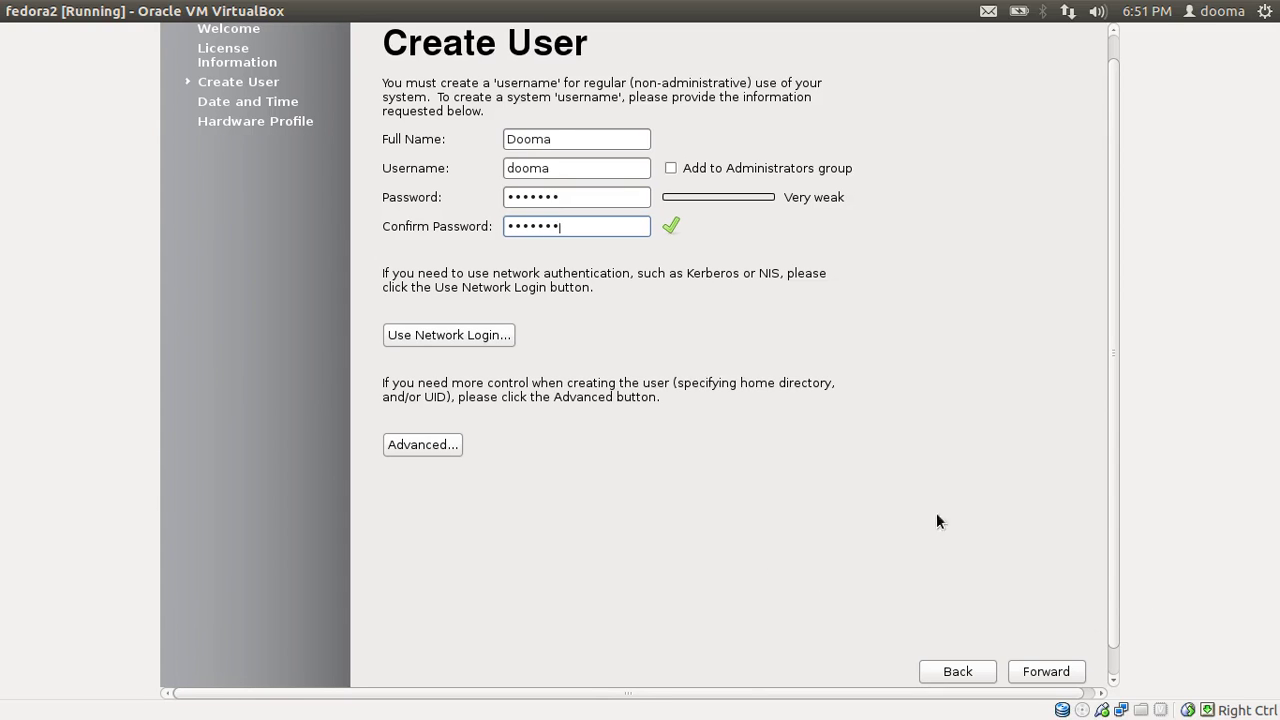
# - Inspect the network login authentication options and close them without applying anything
pyautogui.click(480, 338)
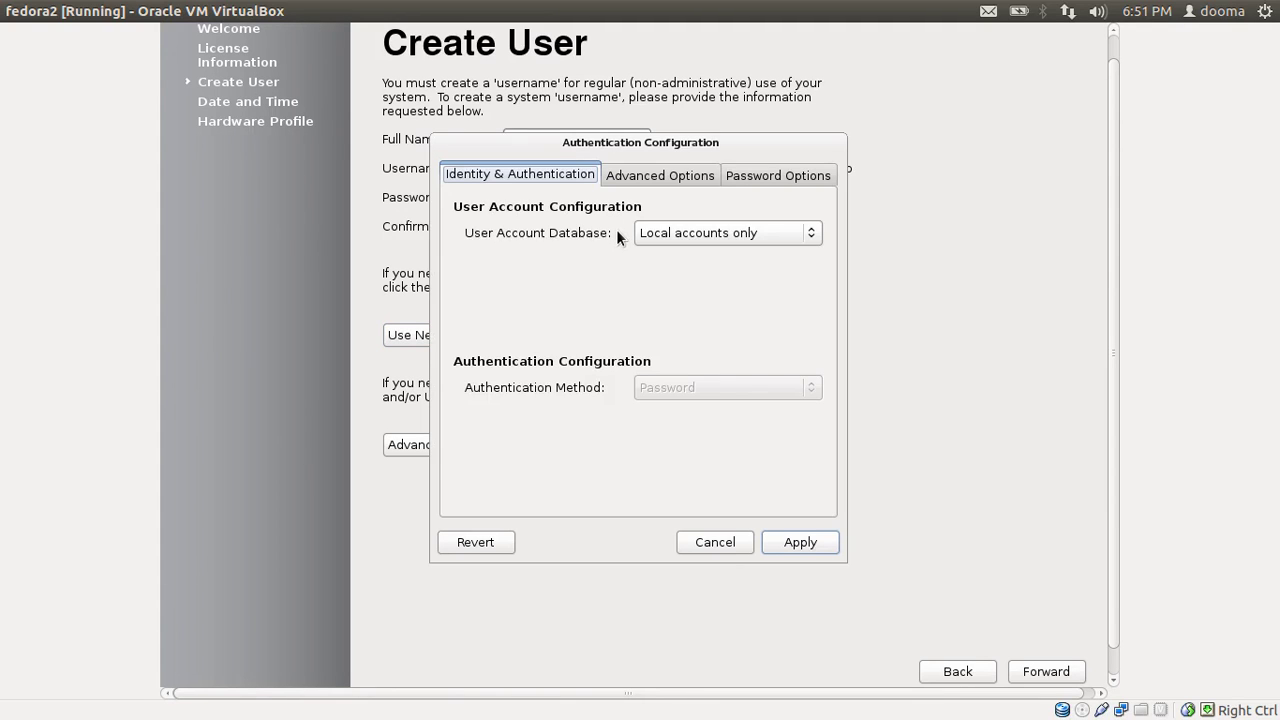
pyautogui.click(713, 541)
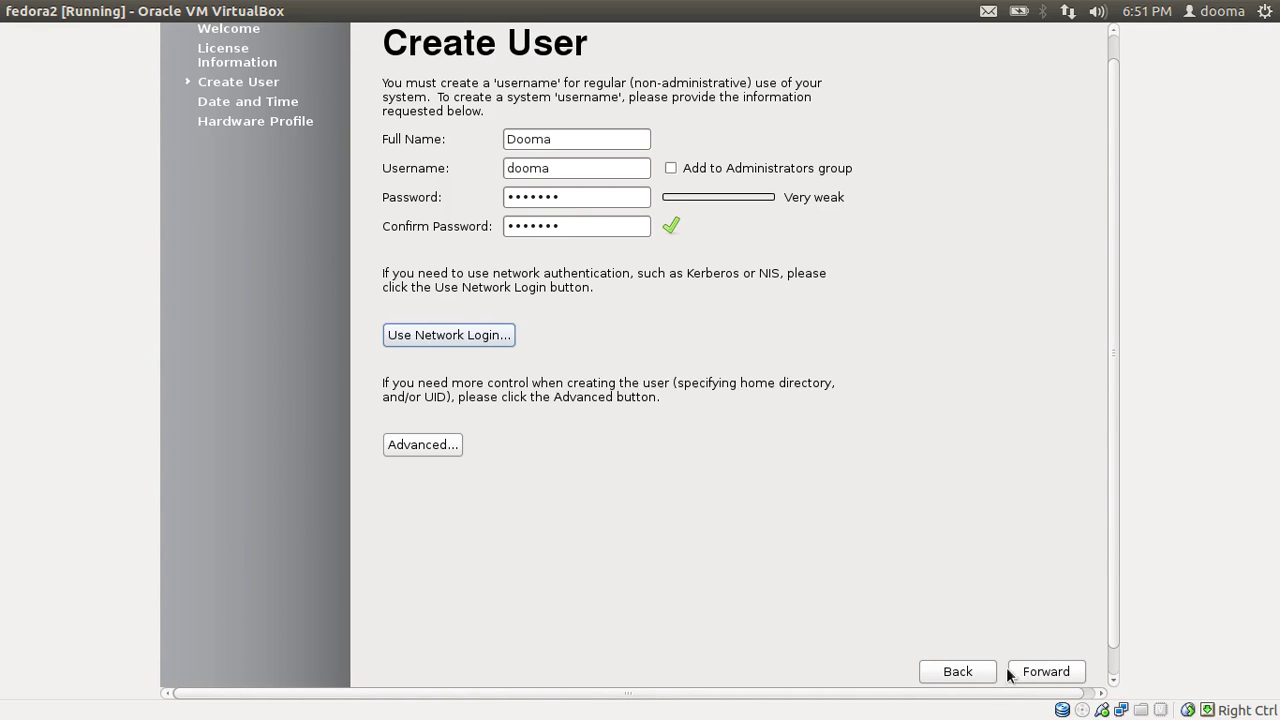
# - Submit the new user account and accept the system date and time without network synchronization
pyautogui.click(1047, 678)
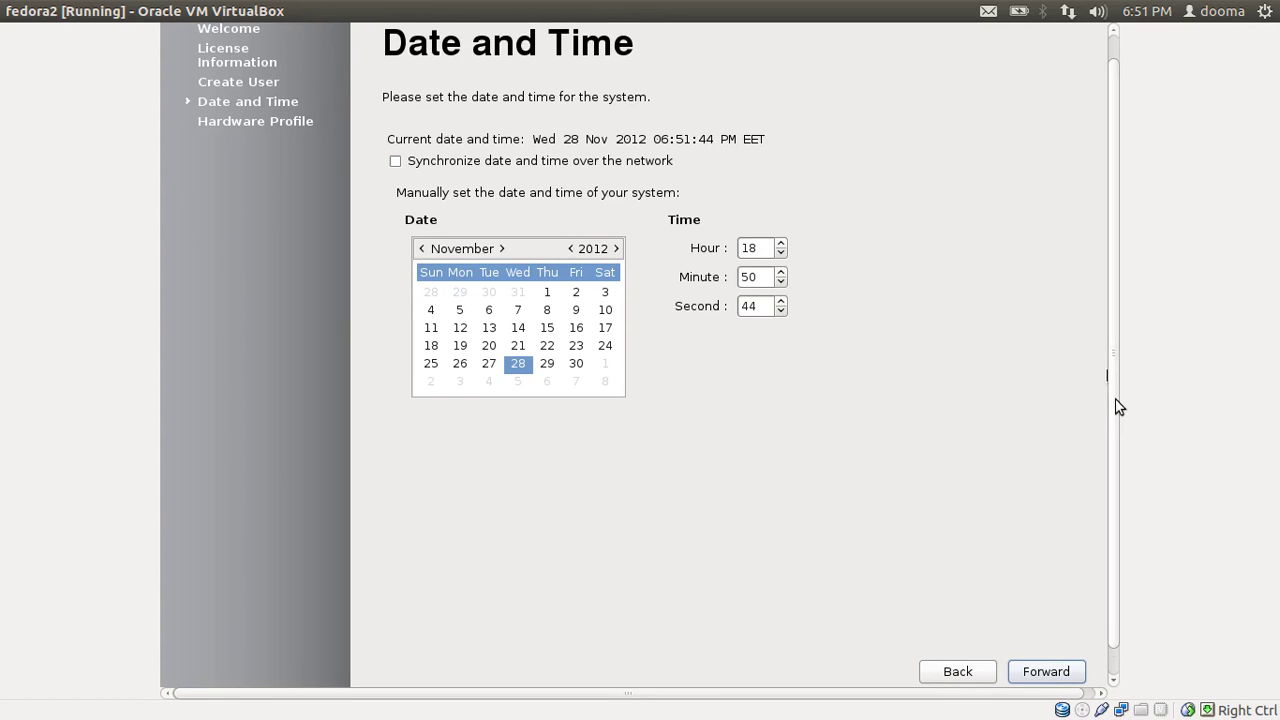
pyautogui.scroll(-1, 1108, 406)
pyautogui.click(1062, 647)
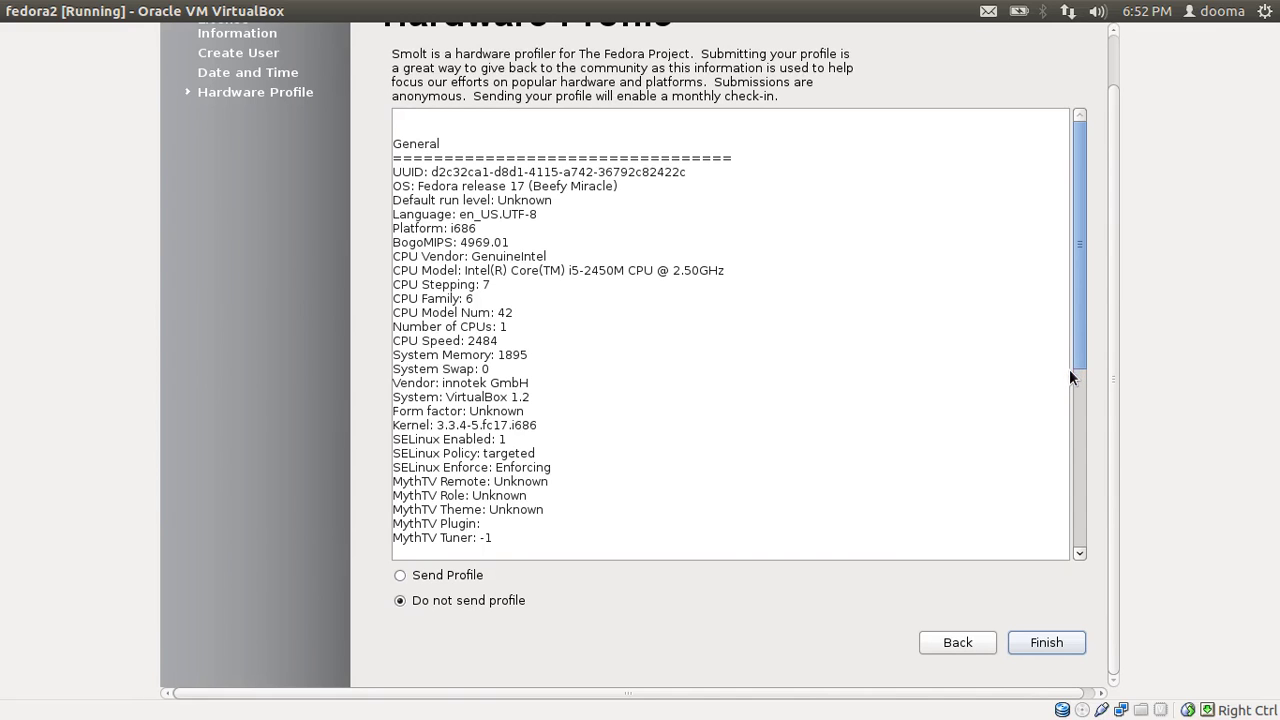
# - Review the hardware profile and finish the first-boot setup, confirming that the profile is not sent
pyautogui.scroll(-1, 1077, 360)
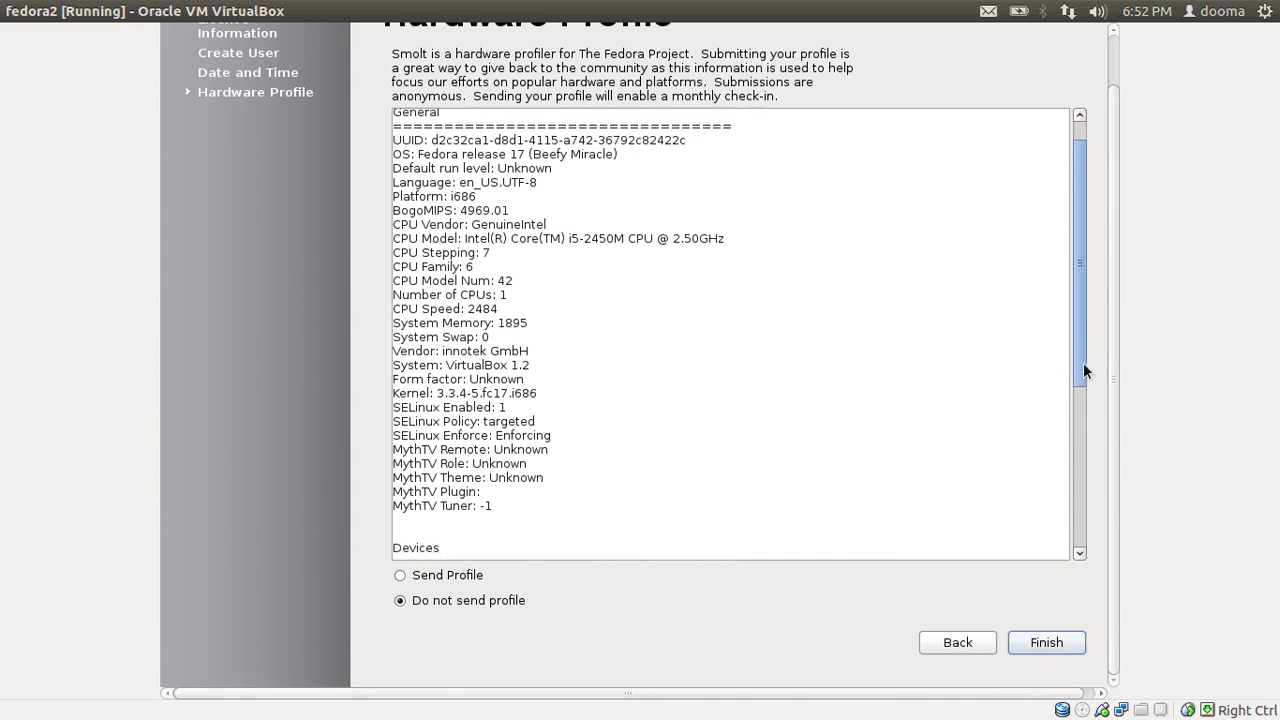
pyautogui.scroll(1, 1083, 350)
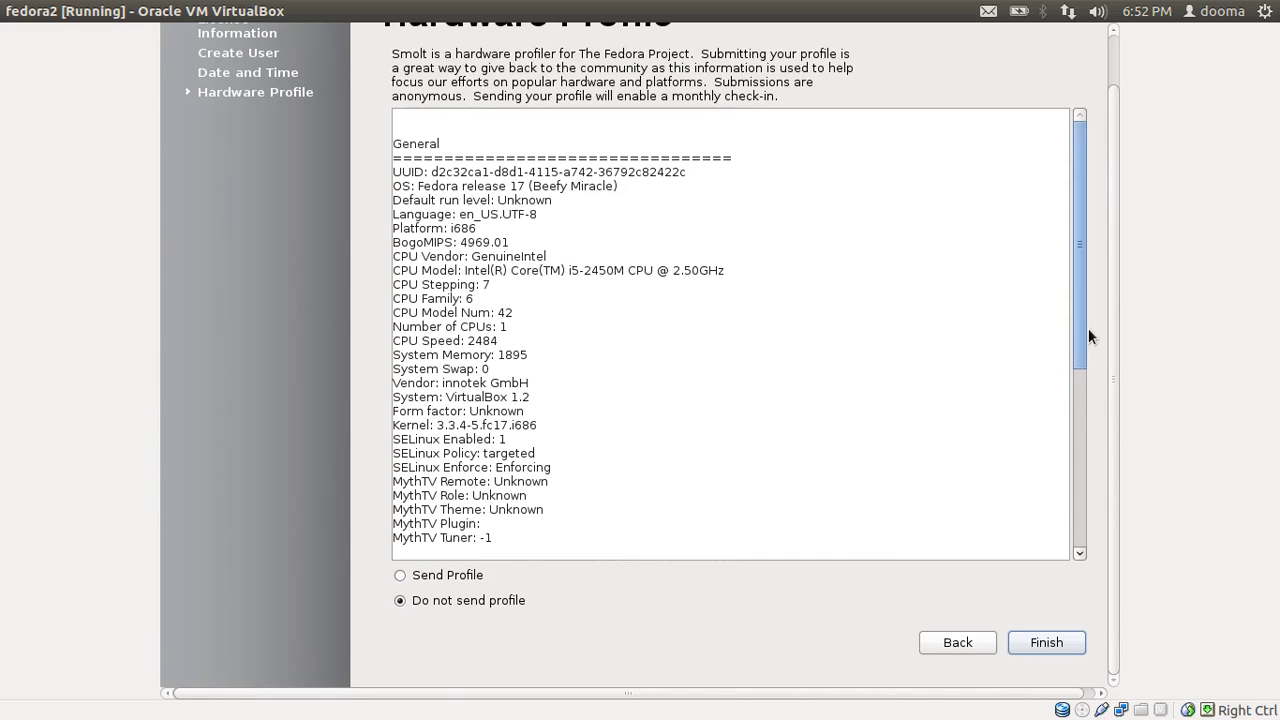
pyautogui.click(1053, 645)
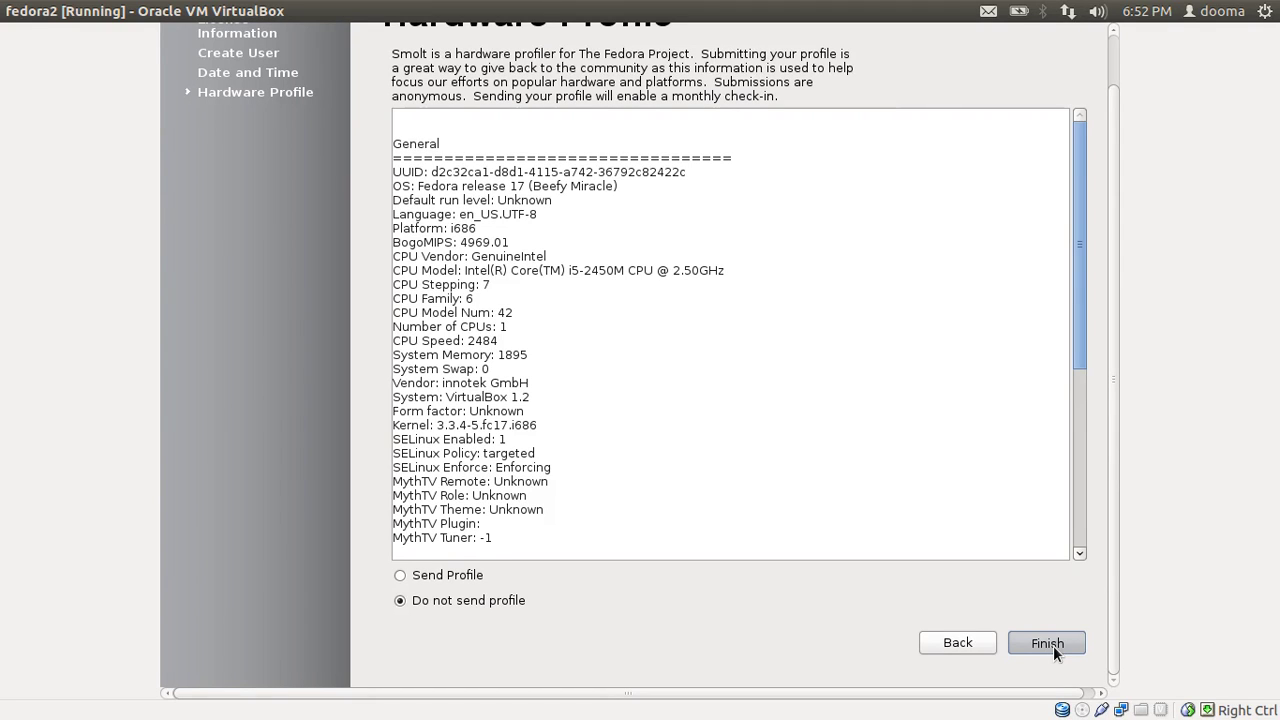
pyautogui.click(1053, 645)
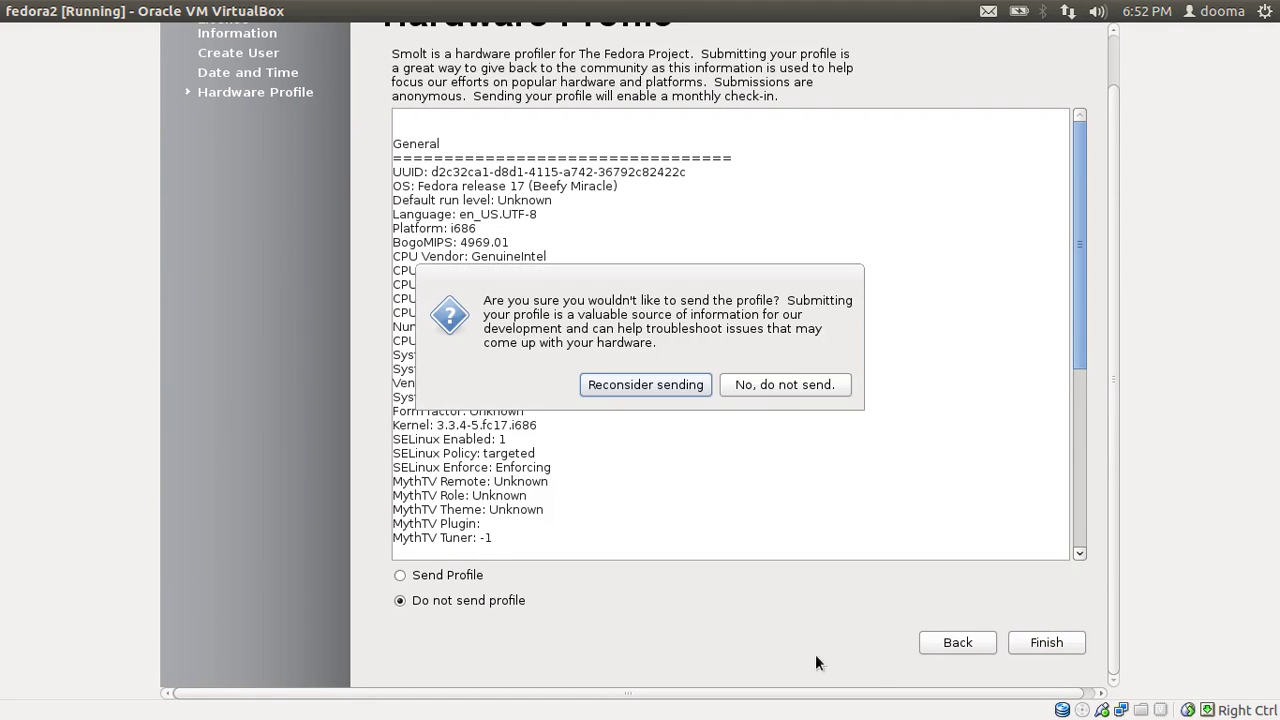
pyautogui.click(766, 388)
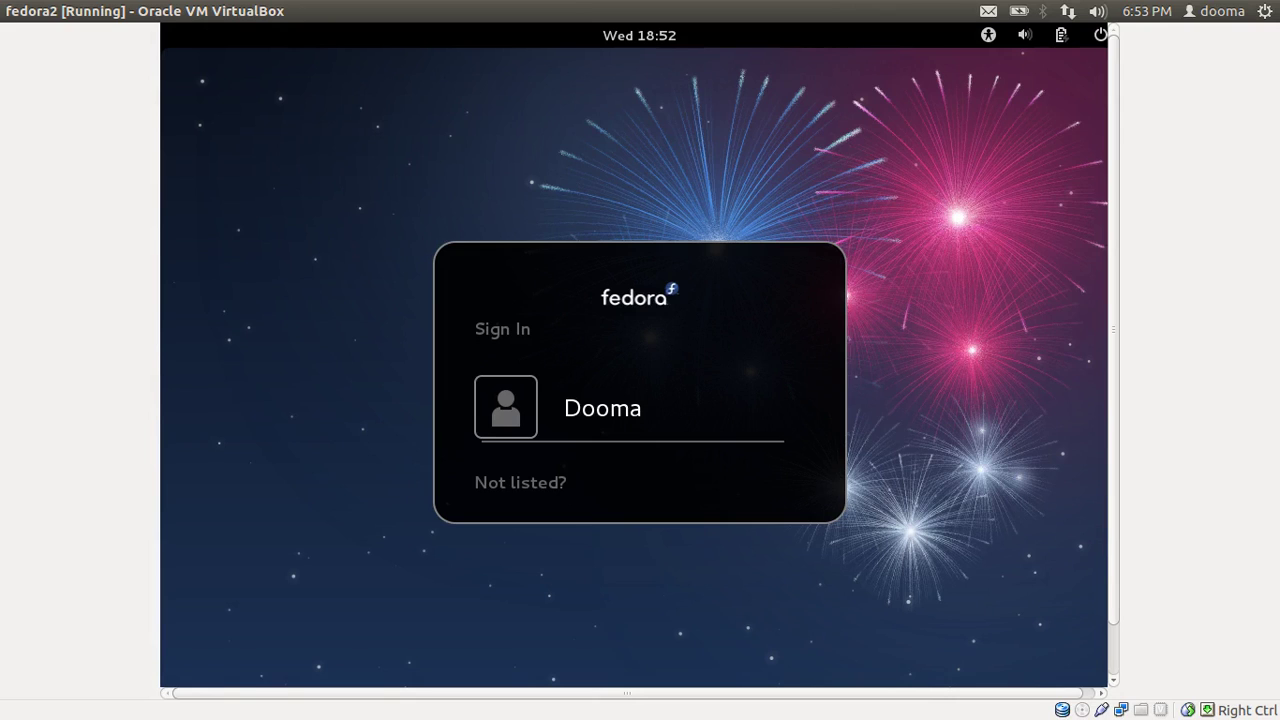
# - Sign in to the new user account with the account password
pyautogui.click(593, 410)
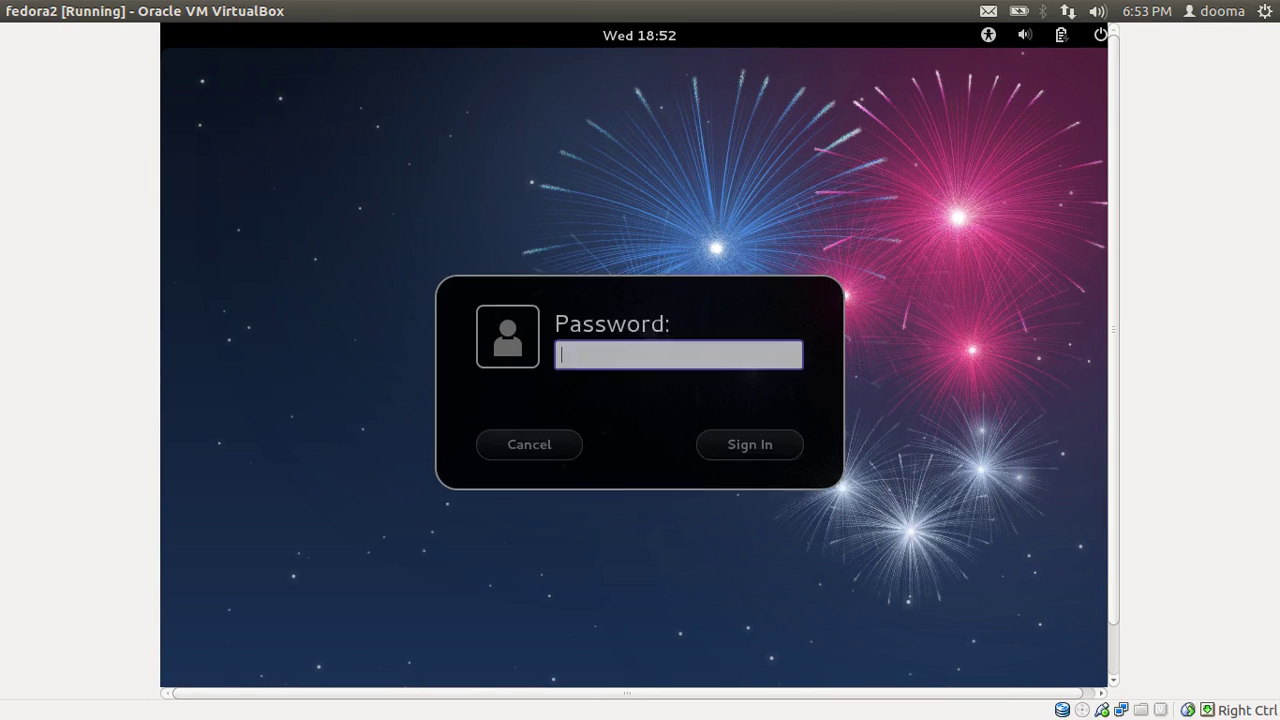
pyautogui.write('•••••••')
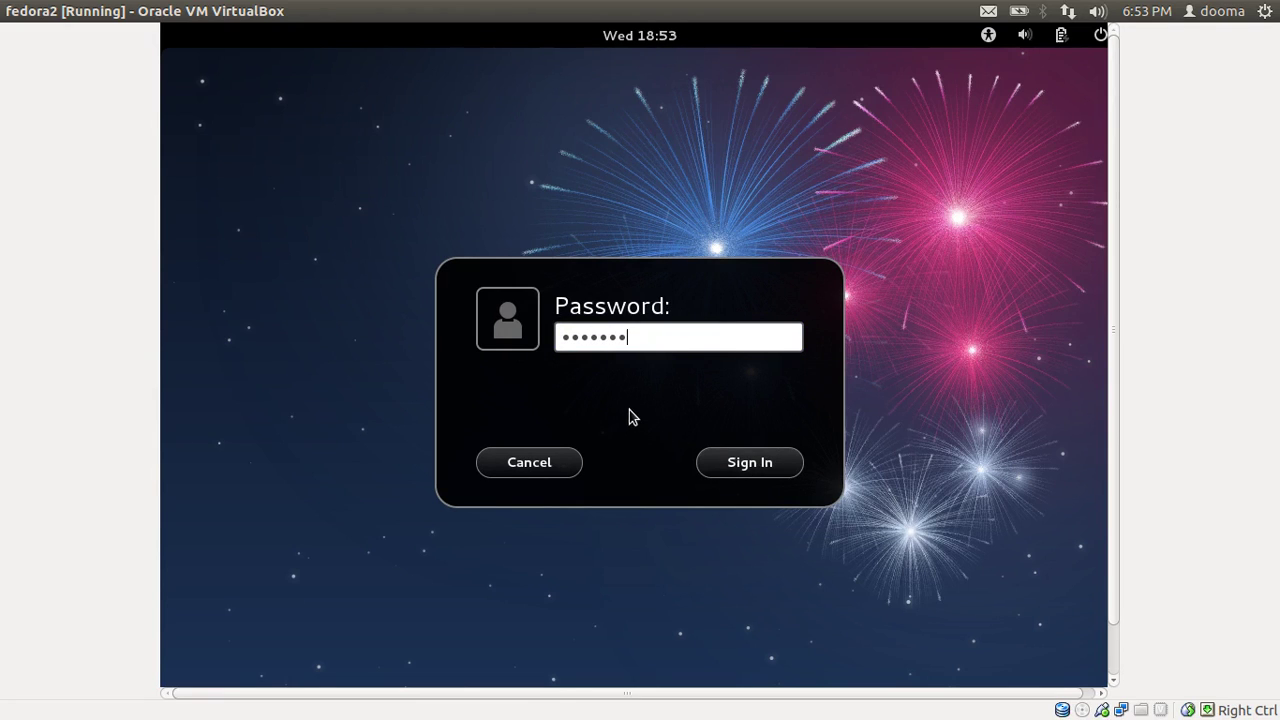
pyautogui.press('Return')
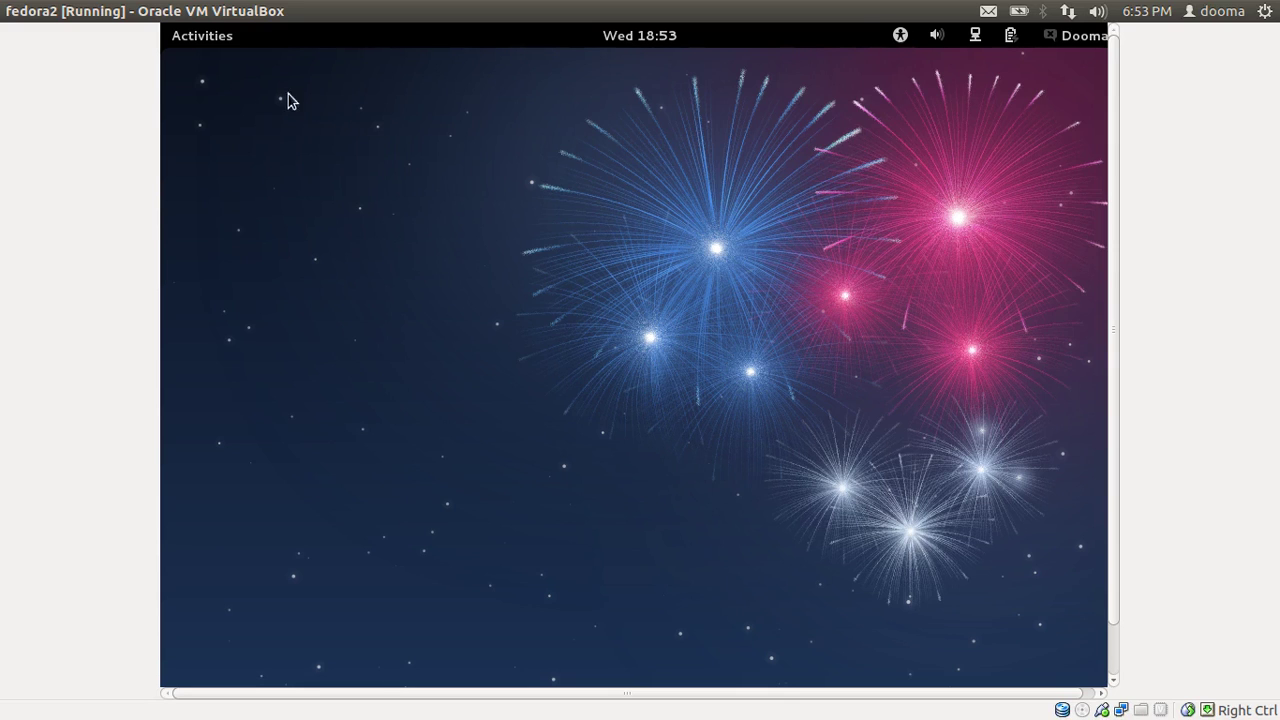
# - View the desktop's Activities overview and close it again
pyautogui.moveTo(138, 42)
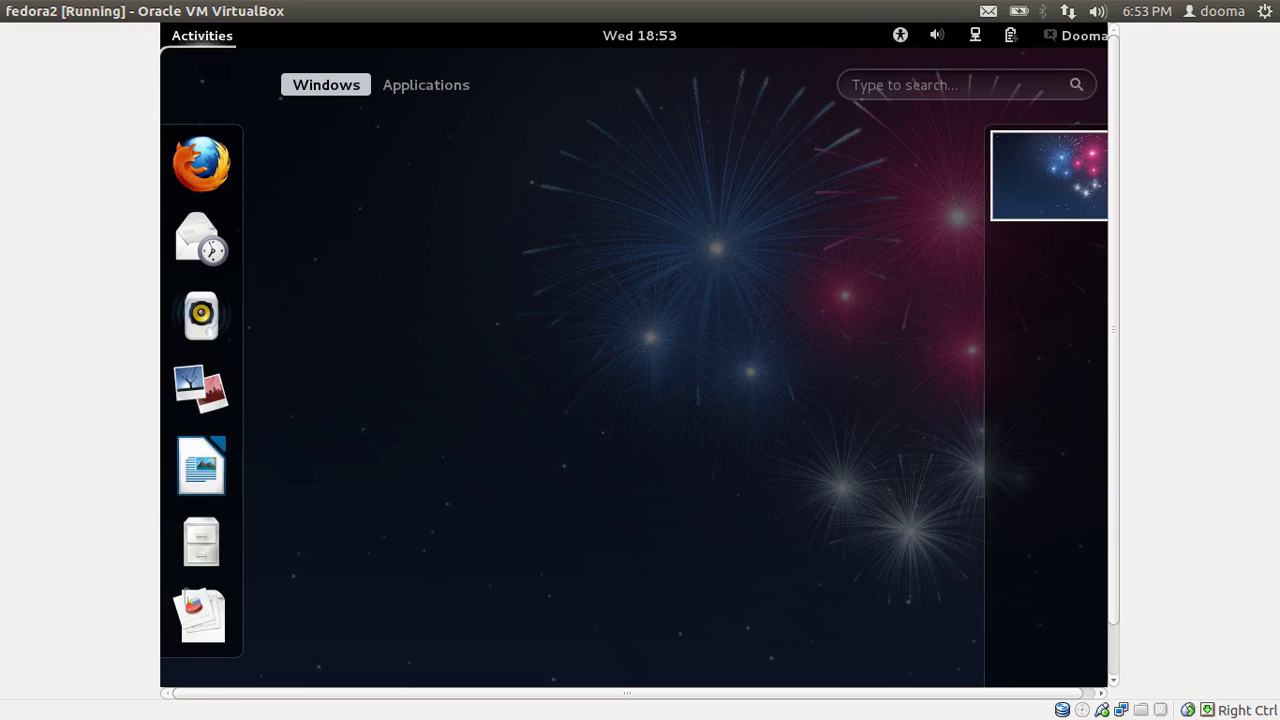
pyautogui.click(190, 37)
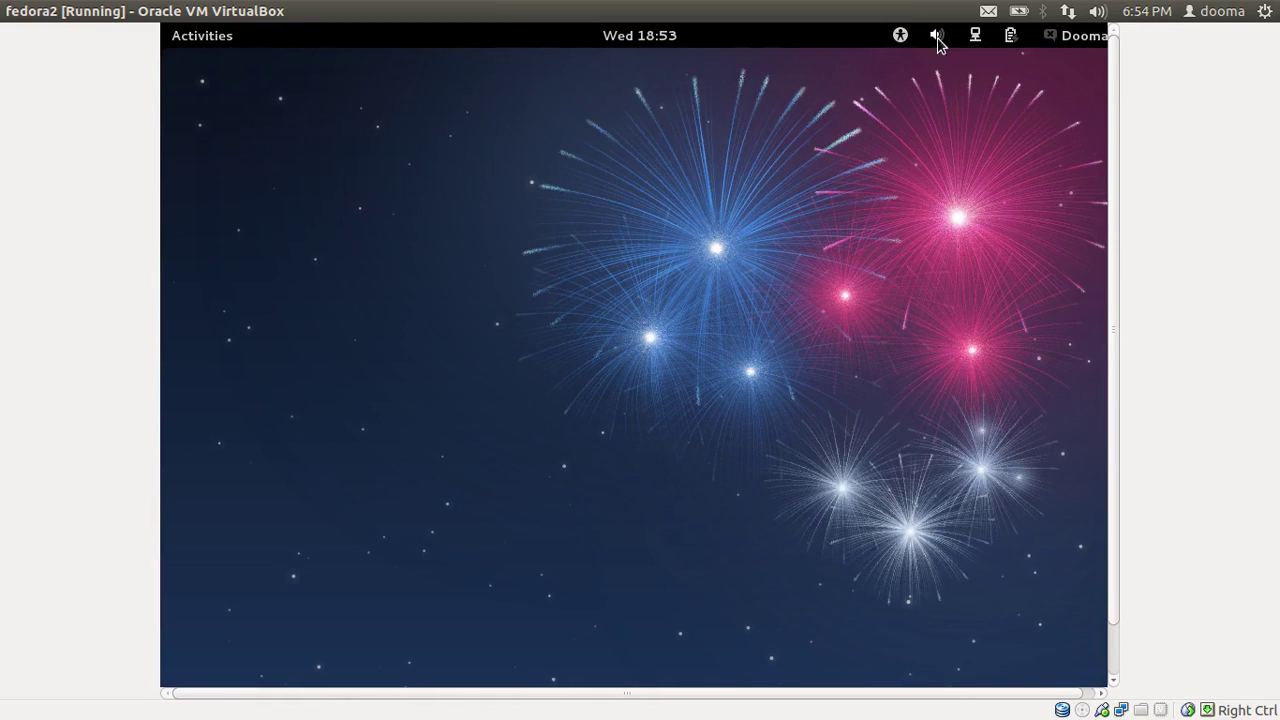
# - Bring up the system's Power Off prompt from the signed-in user's session
pyautogui.click(1092, 36)
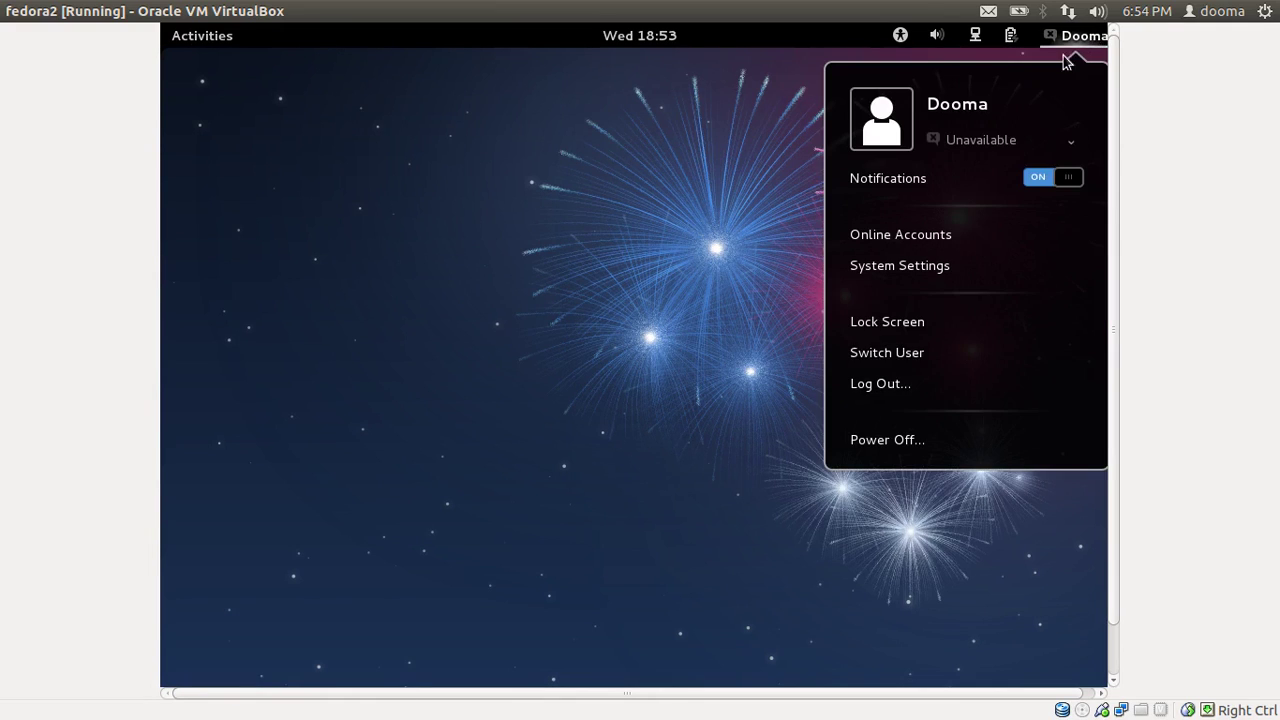
pyautogui.click(872, 442)
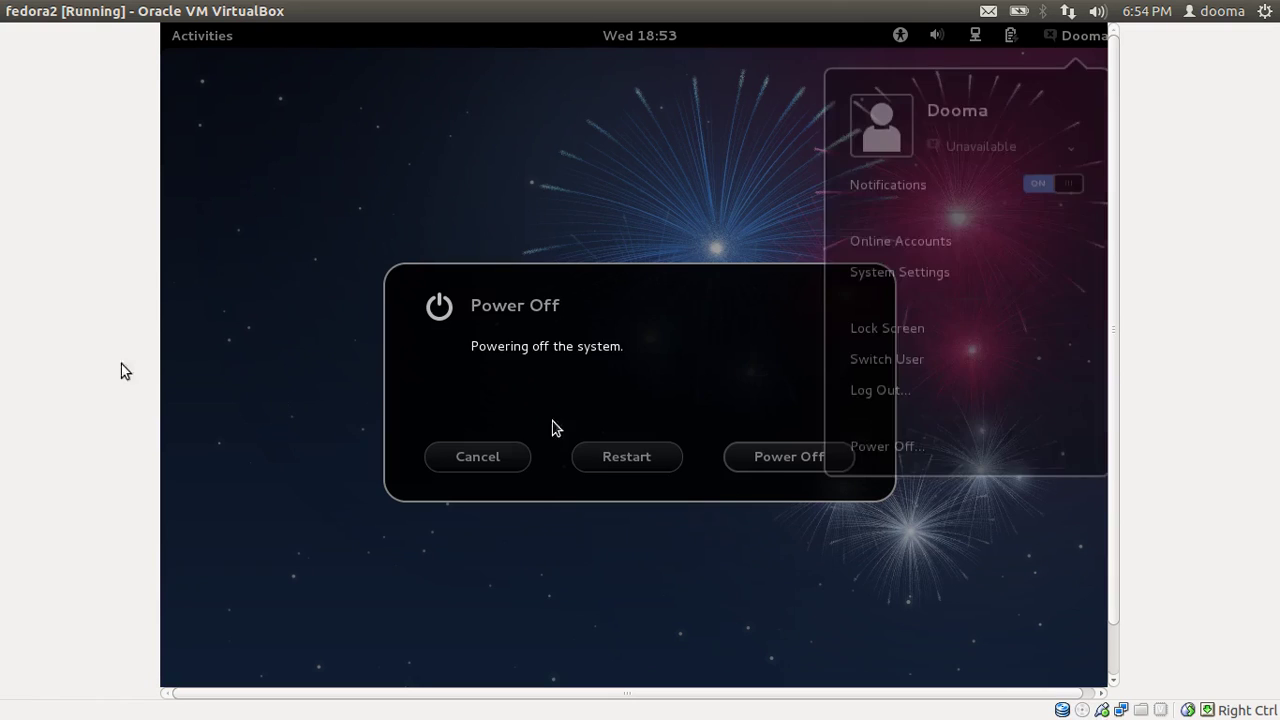
# - Switch to the Terminator window on the host desktop
pyautogui.moveTo(14, 366)
pyautogui.click(24, 207)
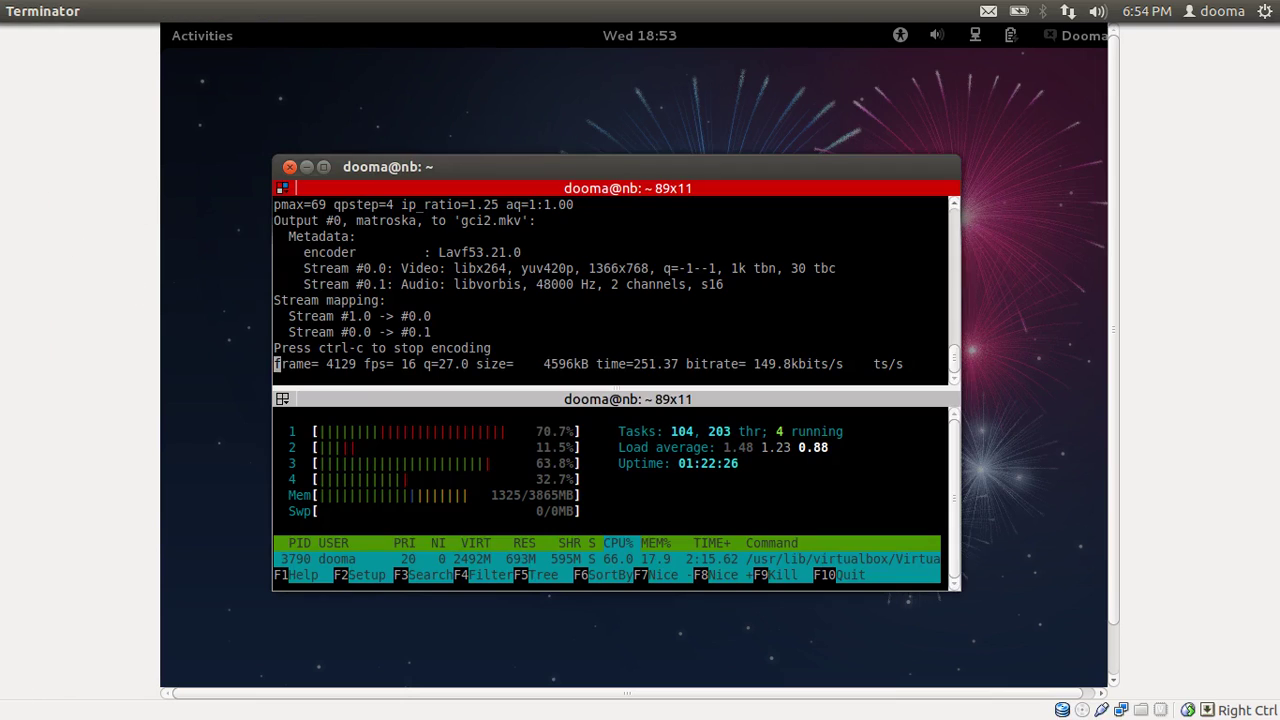